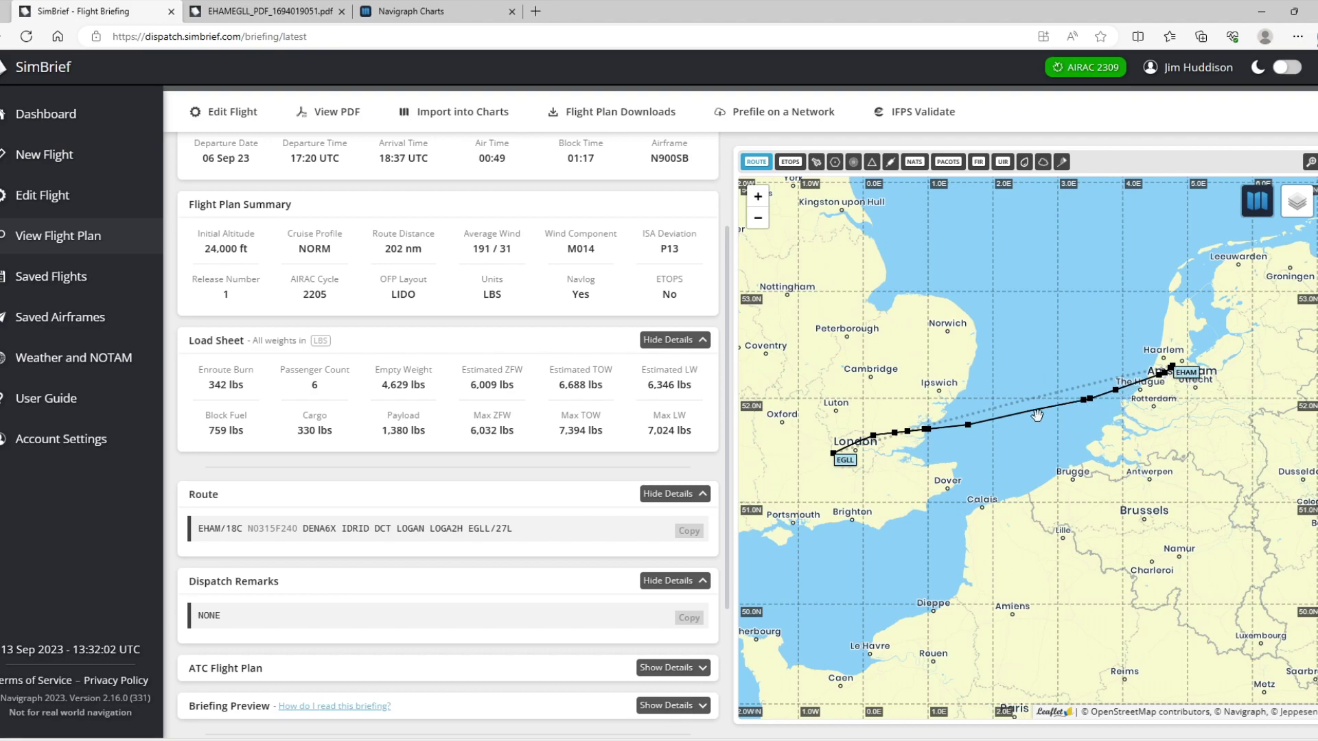
Scroll down and back up through the EHAM–EGLL SimBrief briefing.
{"action": "scroll", "coordinate": [513, 503], "scroll_direction": "down", "scroll_amount": 3}
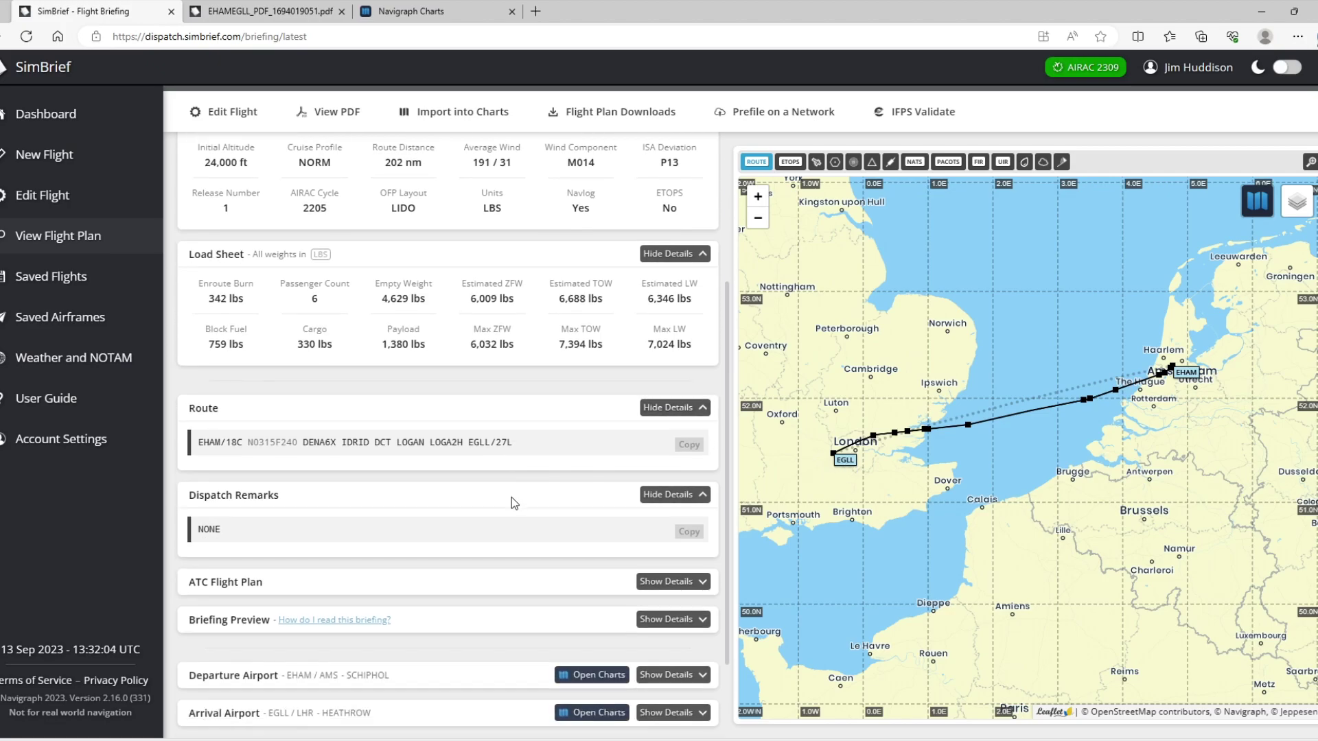
{"action": "scroll", "coordinate": [511, 496], "scroll_direction": "up", "scroll_amount": 5}
Page through the 24-page EHAM–EGLL OFP PDF and return to page 1.
{"action": "left_click", "coordinate": [268, 11]}
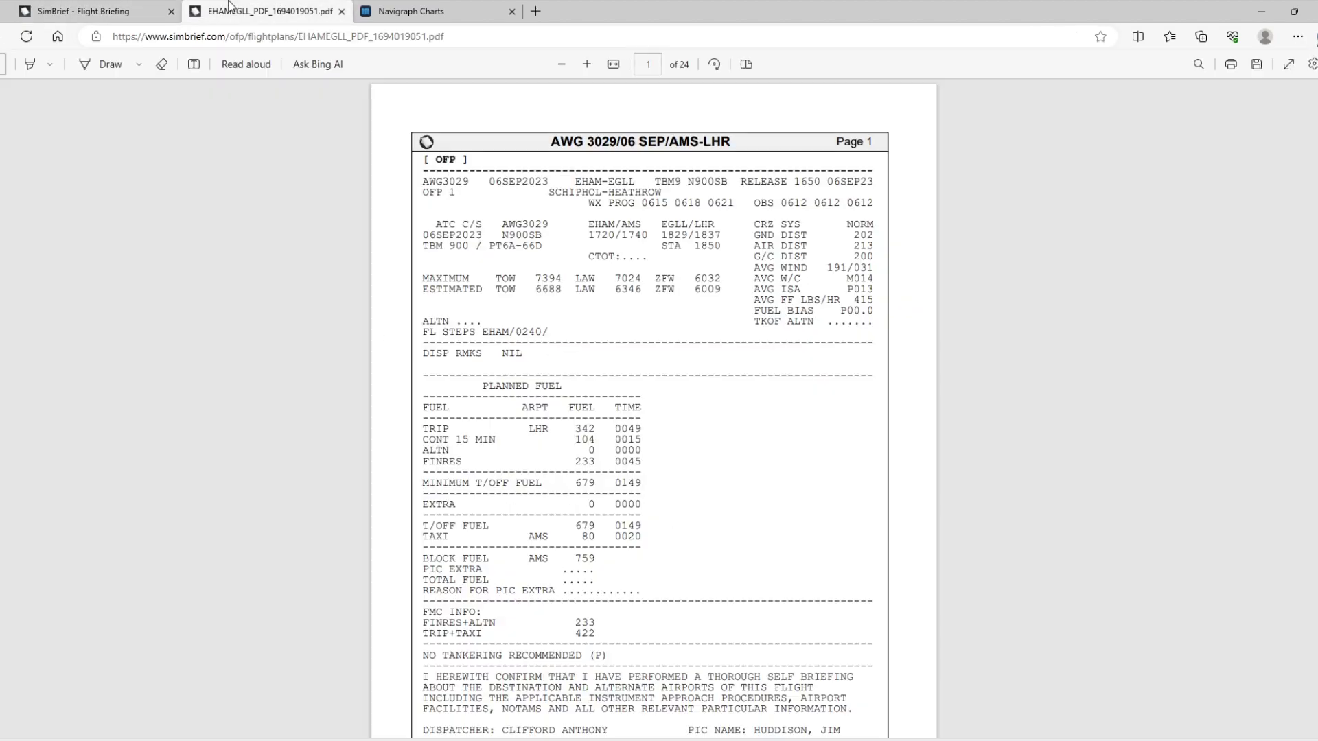
{"action": "scroll", "coordinate": [549, 228], "scroll_direction": "down", "scroll_amount": 20}
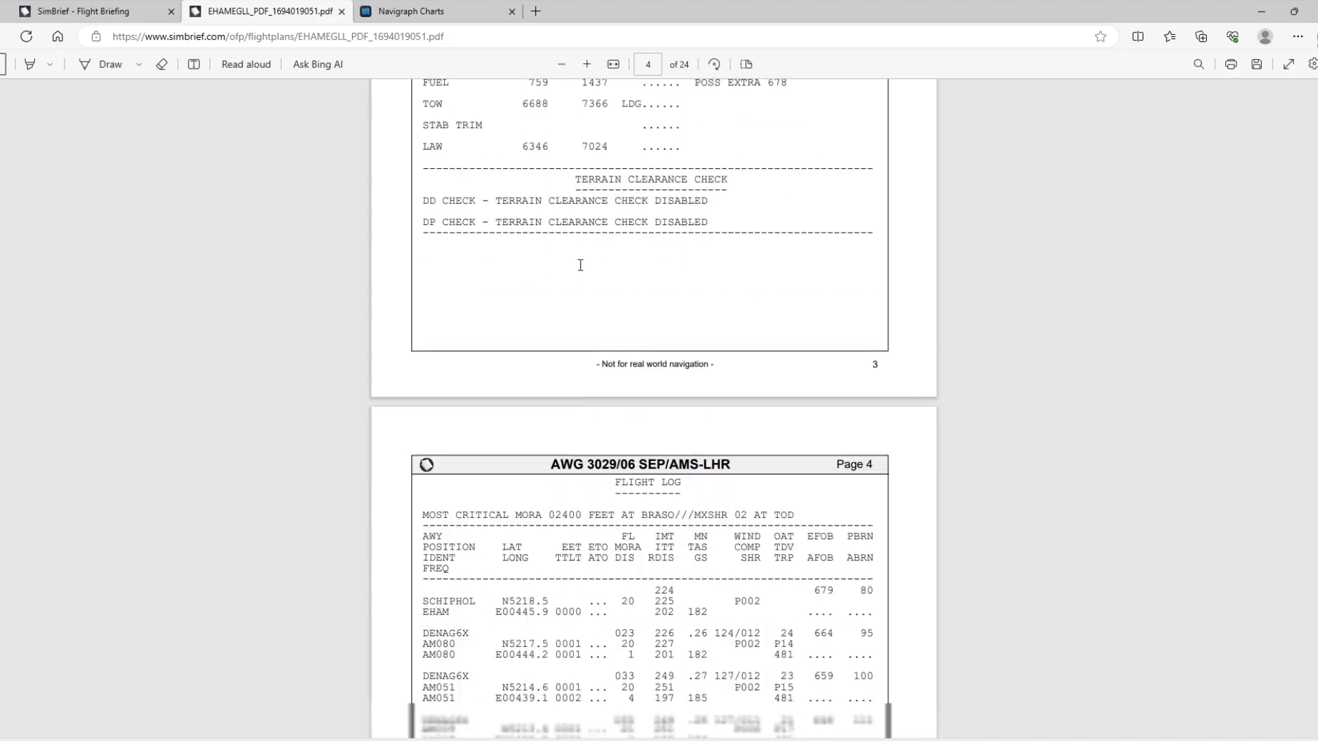
{"action": "scroll", "coordinate": [576, 287], "scroll_direction": "down", "scroll_amount": 20}
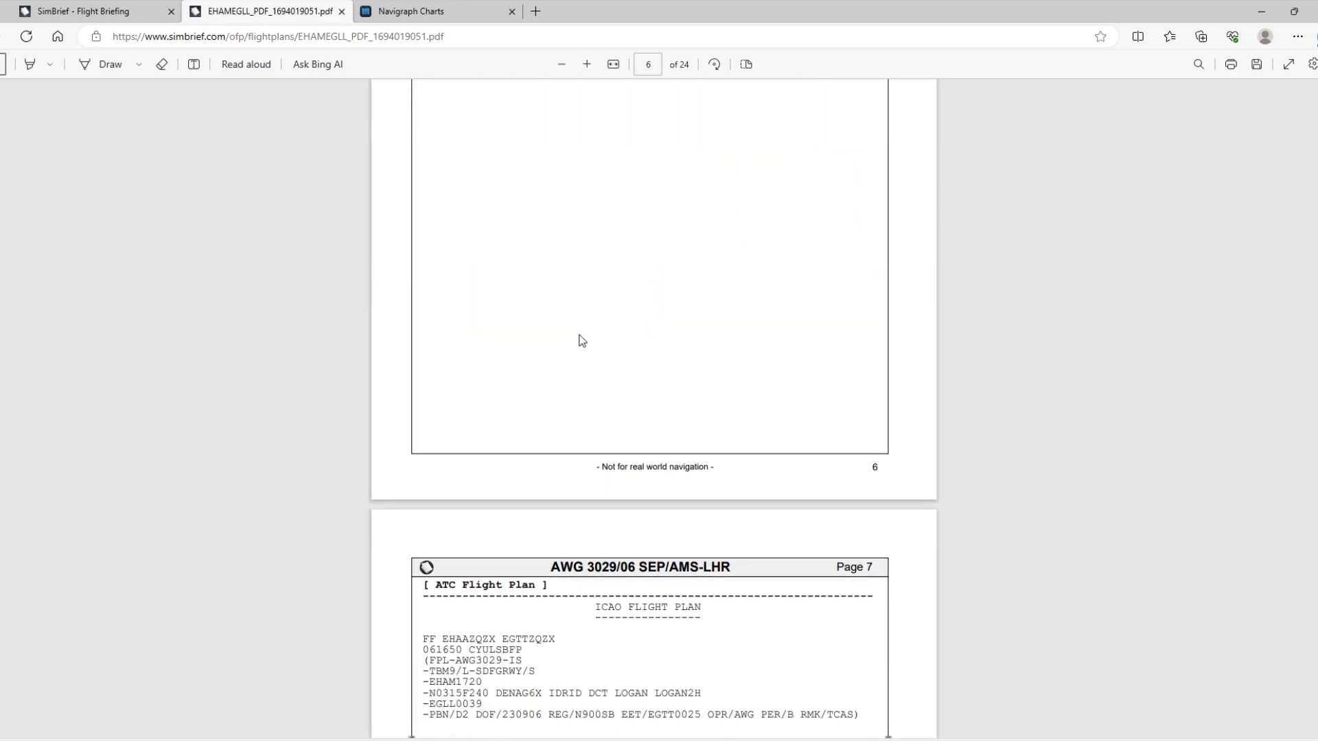
{"action": "scroll", "coordinate": [582, 342], "scroll_direction": "down", "scroll_amount": 8}
{"action": "scroll", "coordinate": [581, 342], "scroll_direction": "up", "scroll_amount": 20}
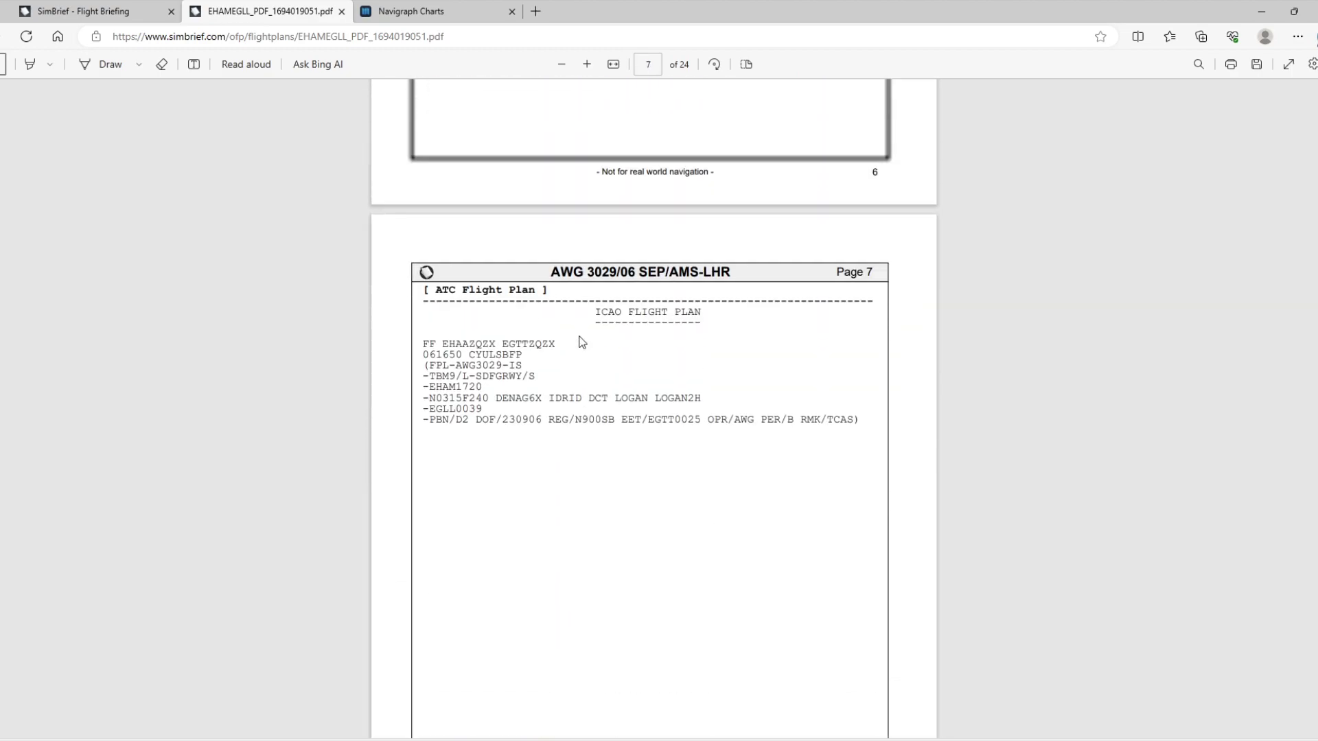
{"action": "scroll", "coordinate": [582, 342], "scroll_direction": "up", "scroll_amount": 20}
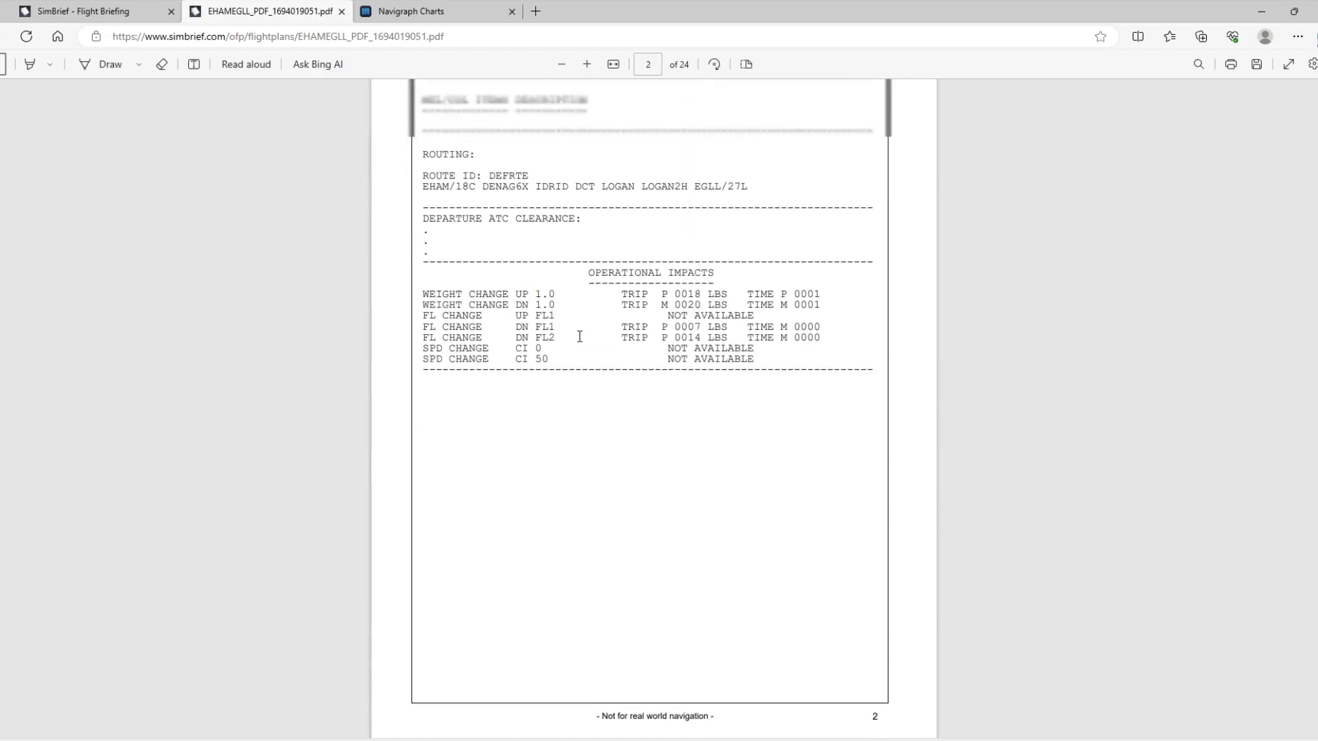
{"action": "scroll", "coordinate": [580, 336], "scroll_direction": "up", "scroll_amount": 2}
Pan the SimBrief route map and scroll the briefing, then go to the Navigraph Charts Flights list.
{"action": "left_click", "coordinate": [82, 11]}
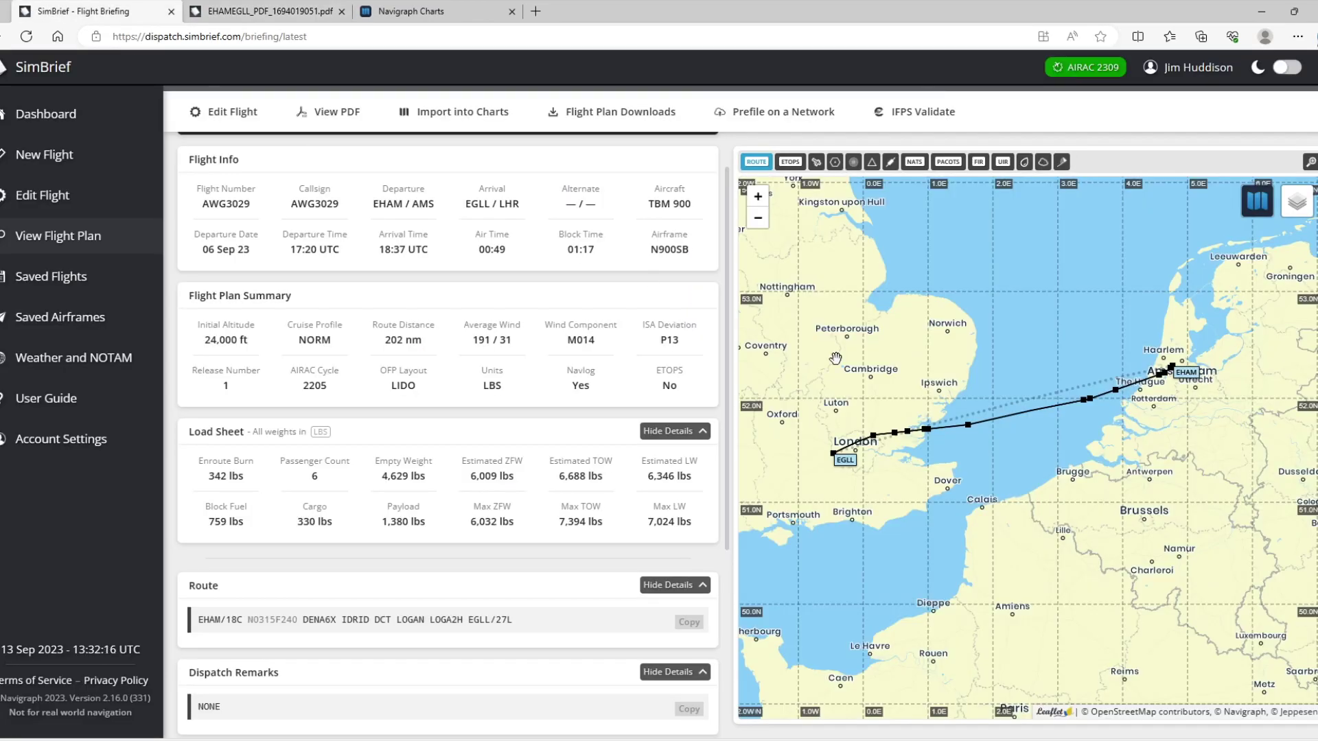
{"action": "left_click_drag", "start_coordinate": [1077, 464], "coordinate": [1060, 488]}
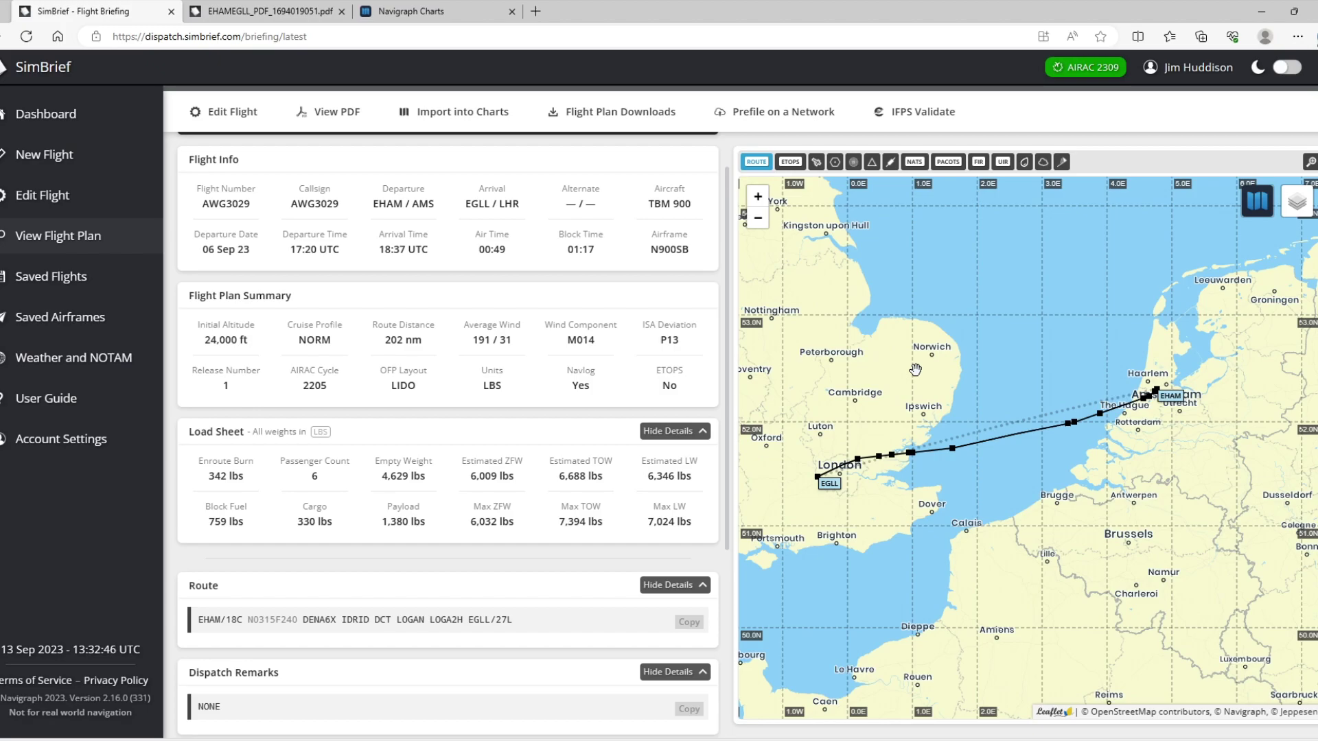
{"action": "scroll", "coordinate": [478, 411], "scroll_direction": "down", "scroll_amount": 4}
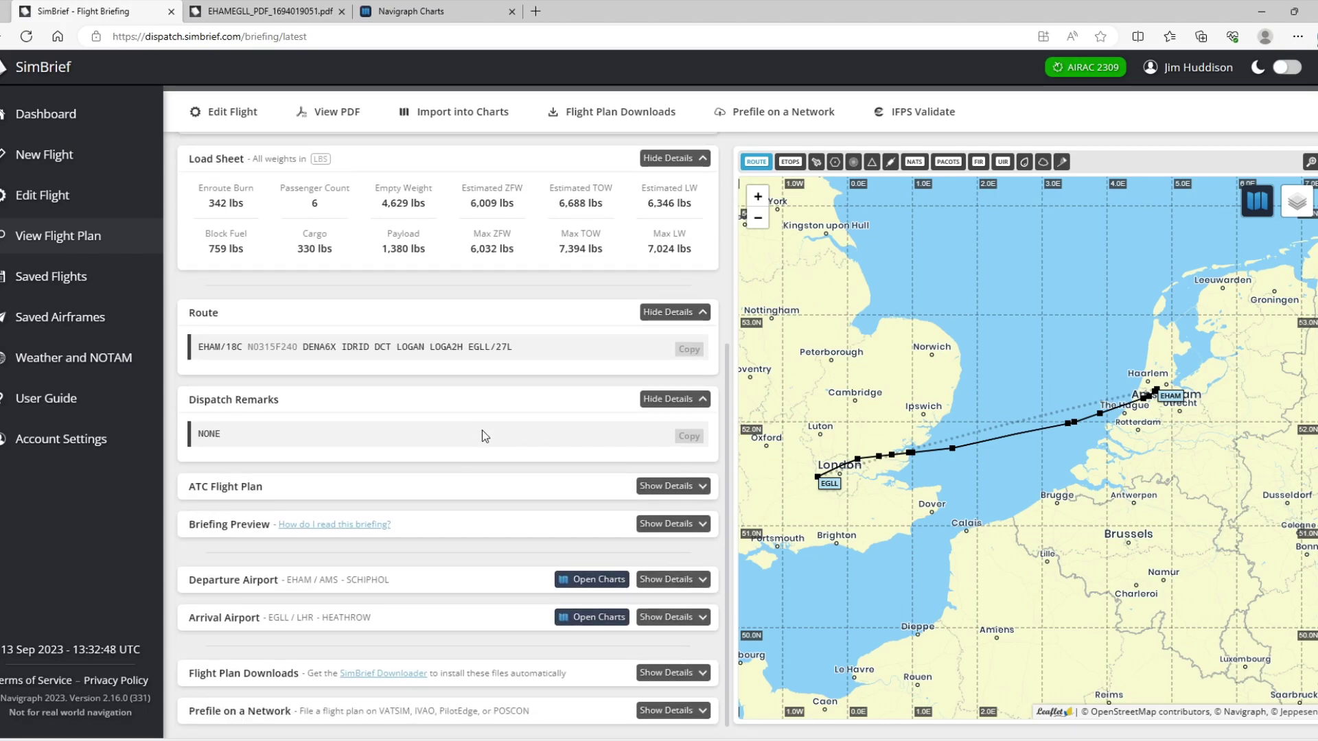
{"action": "scroll", "coordinate": [480, 439], "scroll_direction": "up", "scroll_amount": 3}
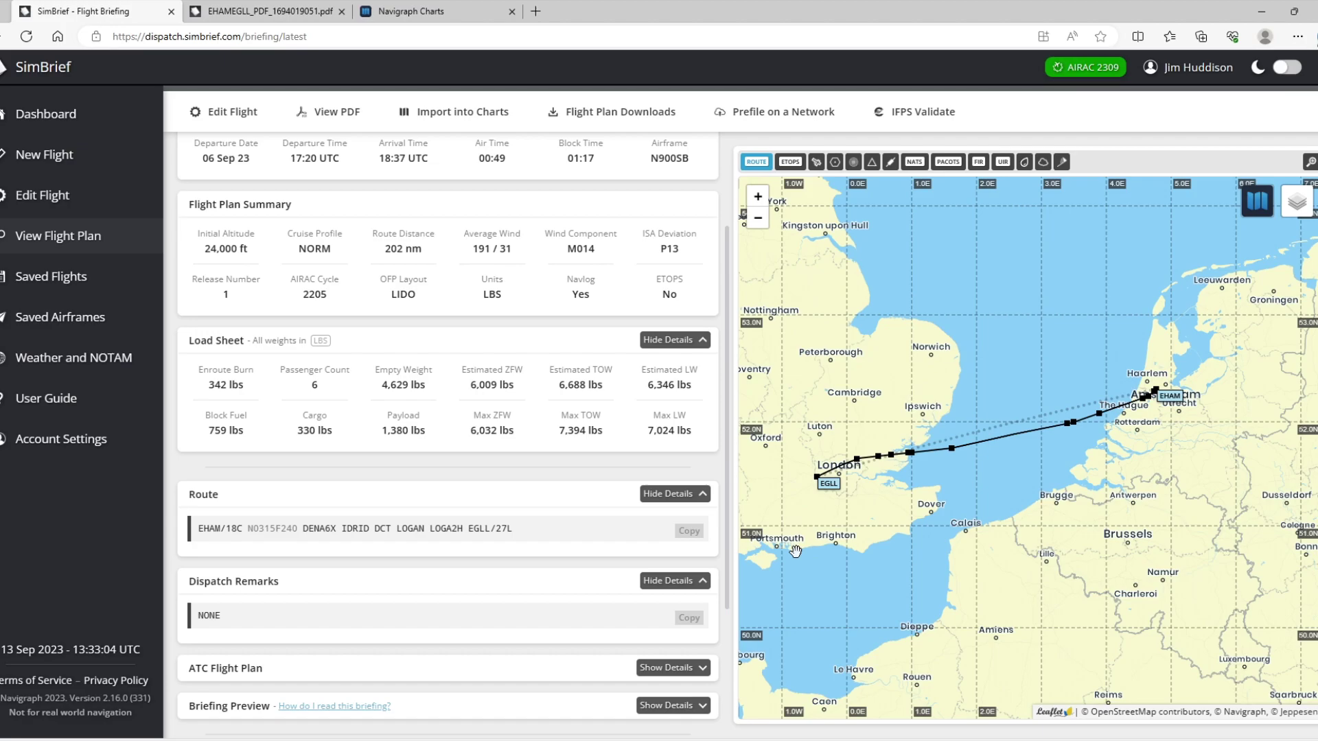
{"action": "left_click", "coordinate": [404, 9]}
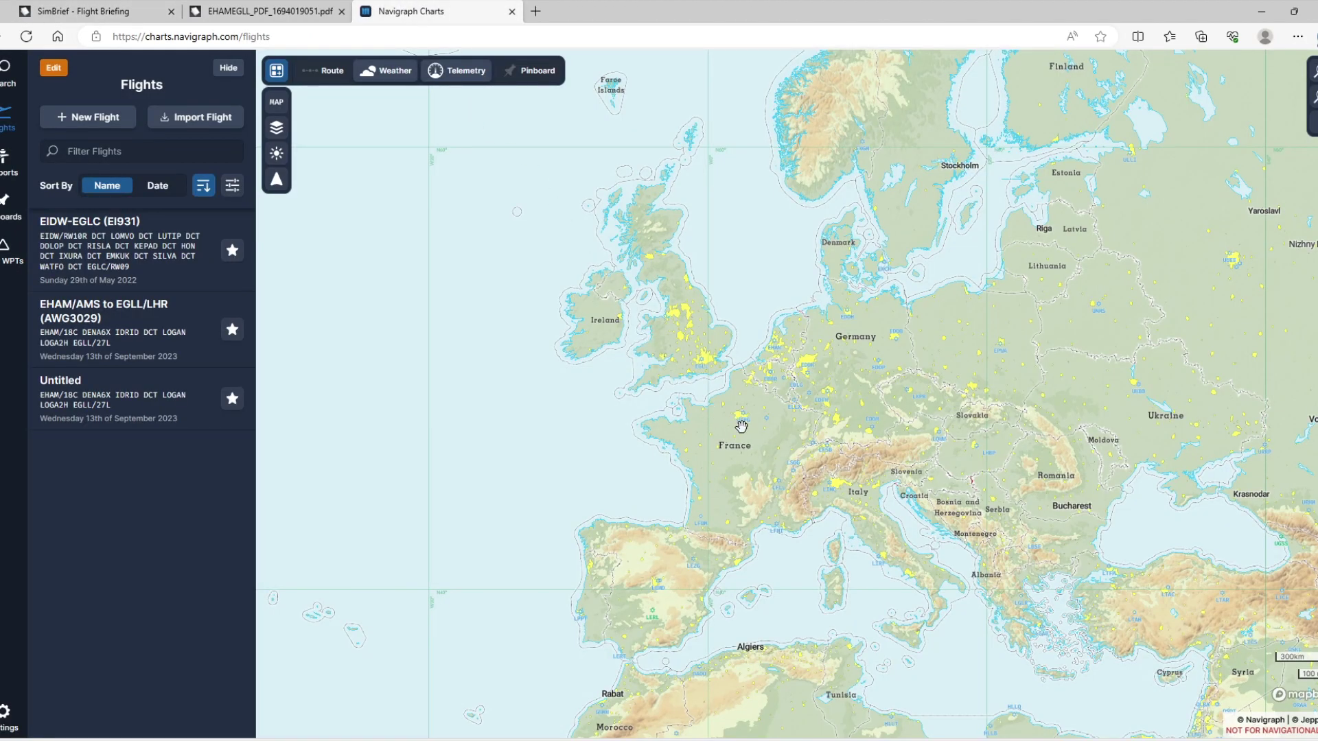
{"action": "left_click_drag", "start_coordinate": [750, 371], "coordinate": [727, 412]}
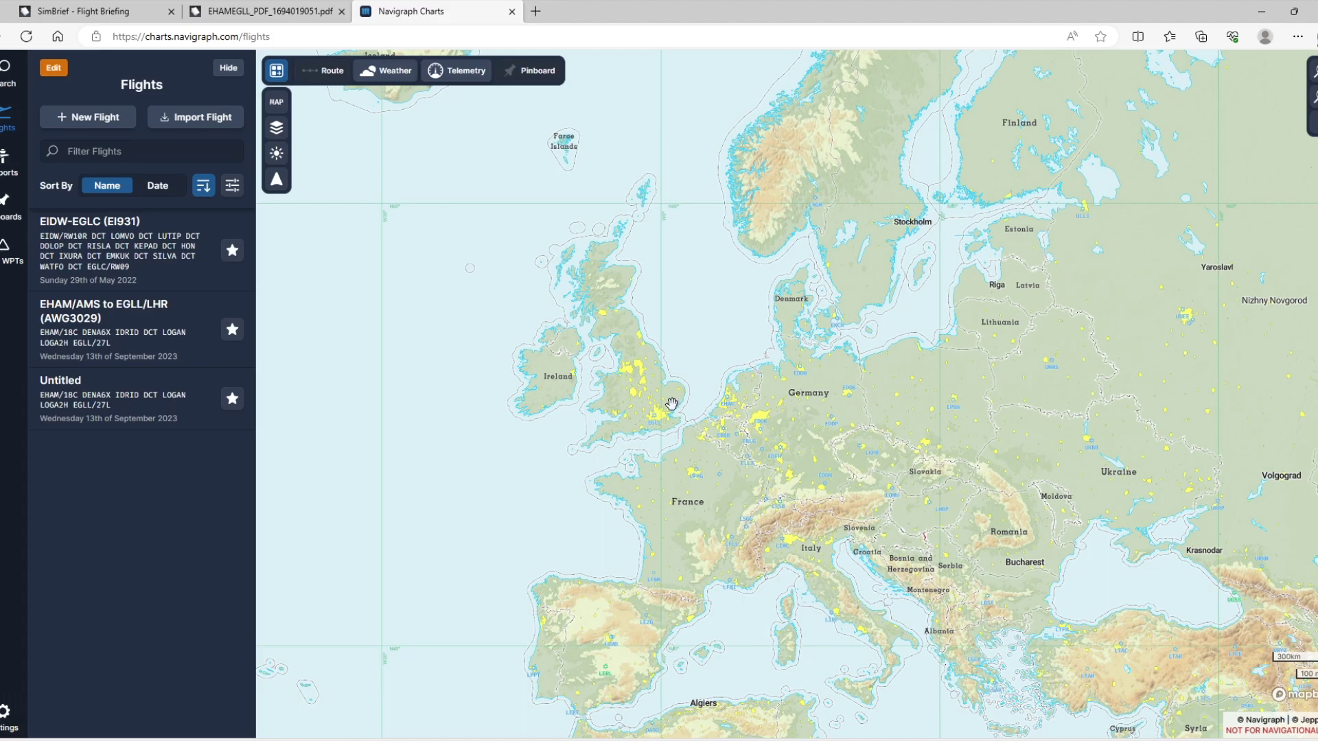
{"action": "left_click_drag", "start_coordinate": [682, 359], "coordinate": [693, 406]}
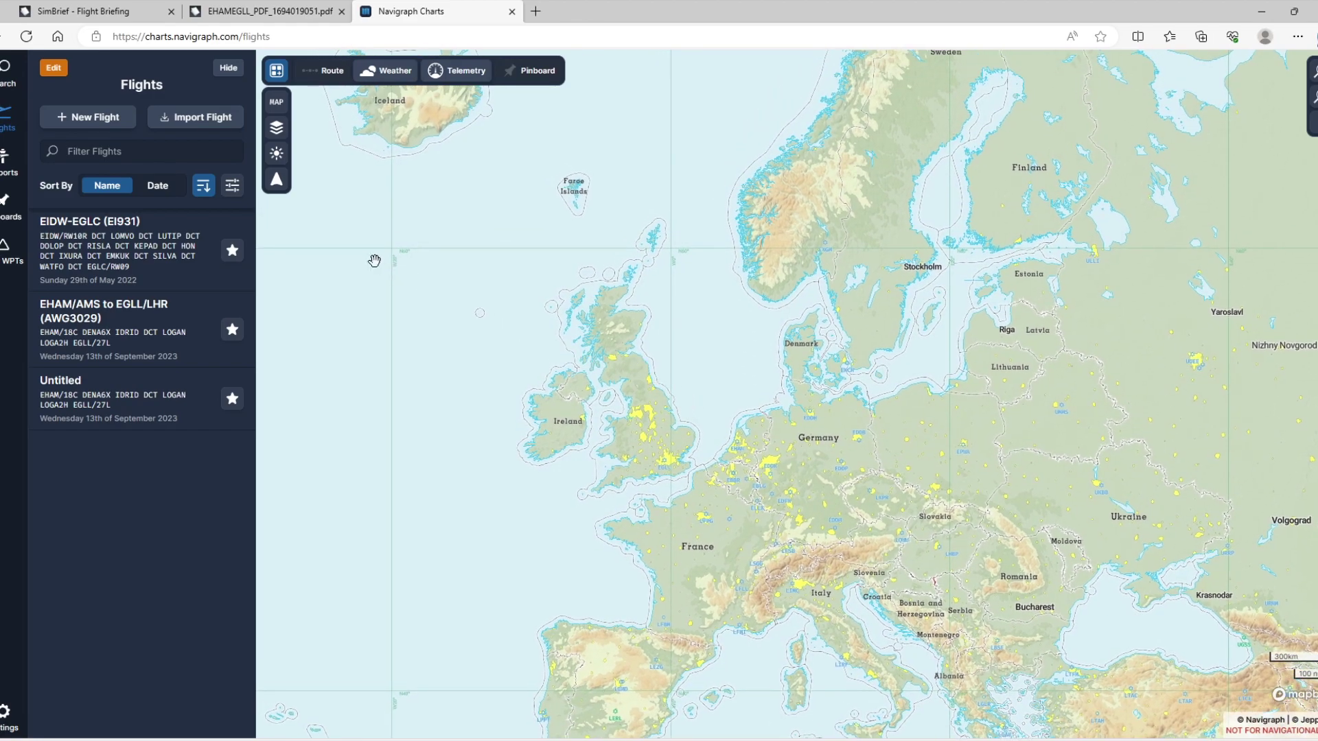
Use Import Flight > Import from SimBrief to load the EHAM/AMS–EGLL/LHR flight plan.
{"action": "left_click", "coordinate": [141, 11]}
{"action": "left_click", "coordinate": [420, 5]}
{"action": "left_click", "coordinate": [205, 128]}
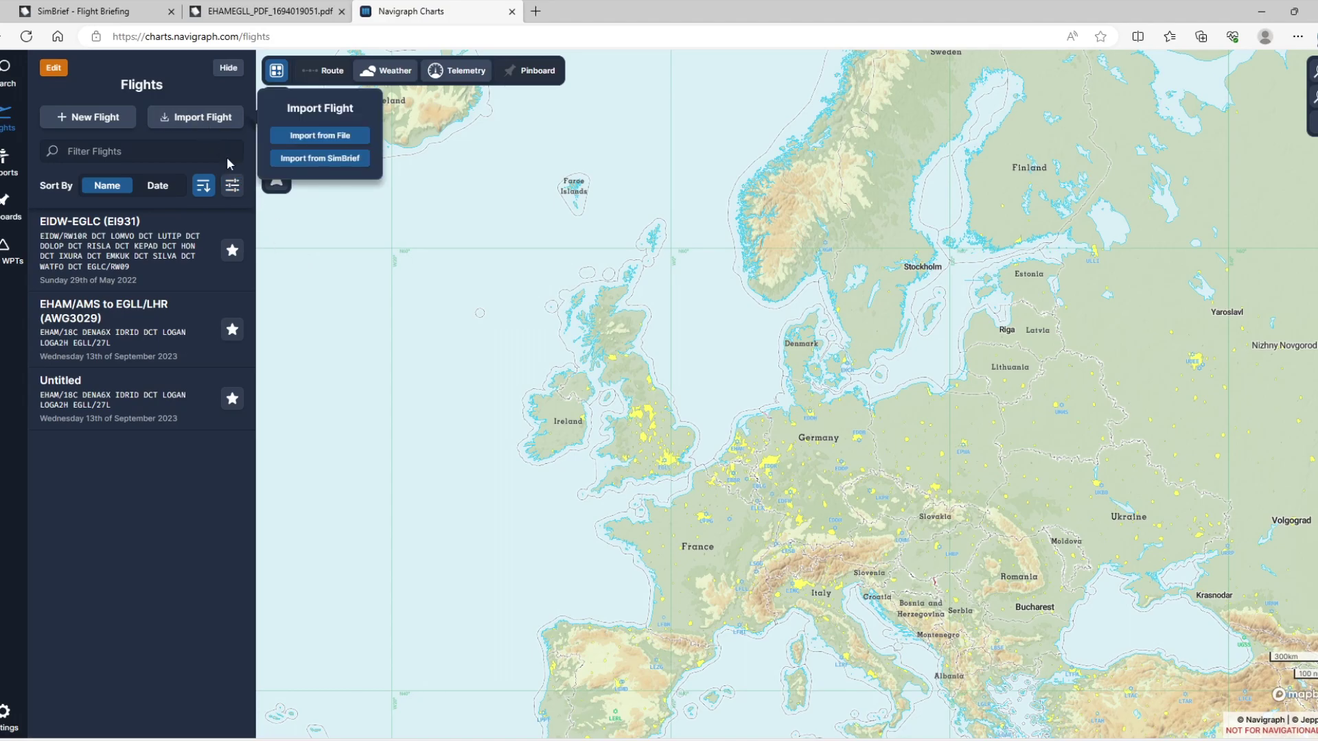
{"action": "left_click", "coordinate": [337, 158]}
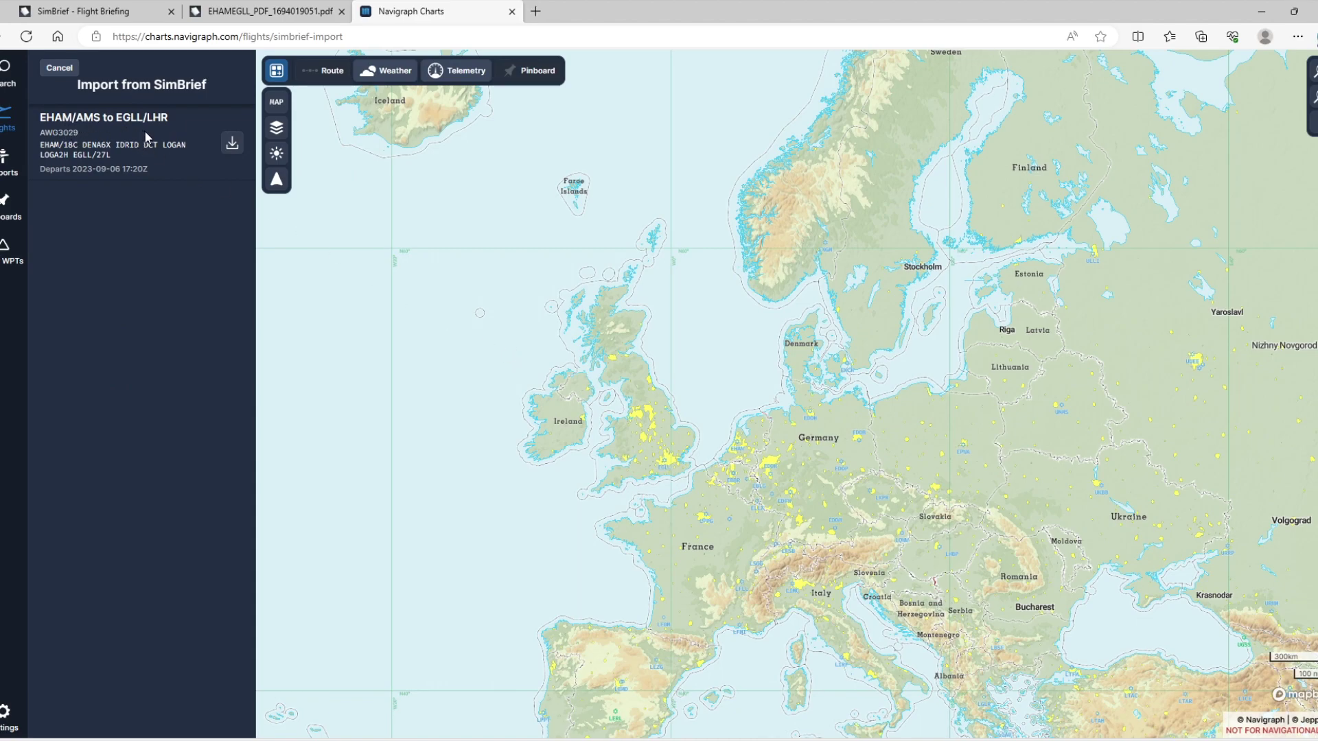
{"action": "left_click", "coordinate": [232, 143]}
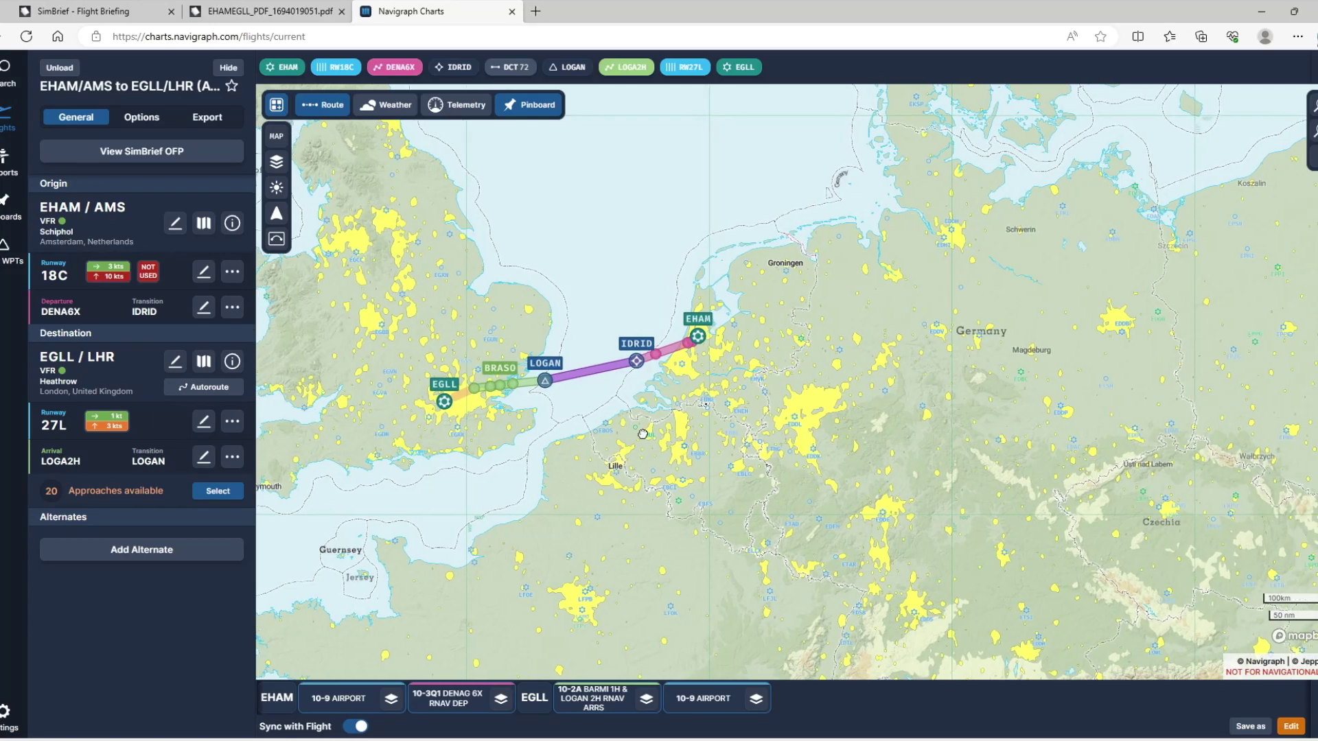
Zoom and pan along the EHAM–EGLL route, checking it against the SimBrief briefing.
{"action": "scroll", "coordinate": [766, 479], "scroll_direction": "up", "scroll_amount": 3}
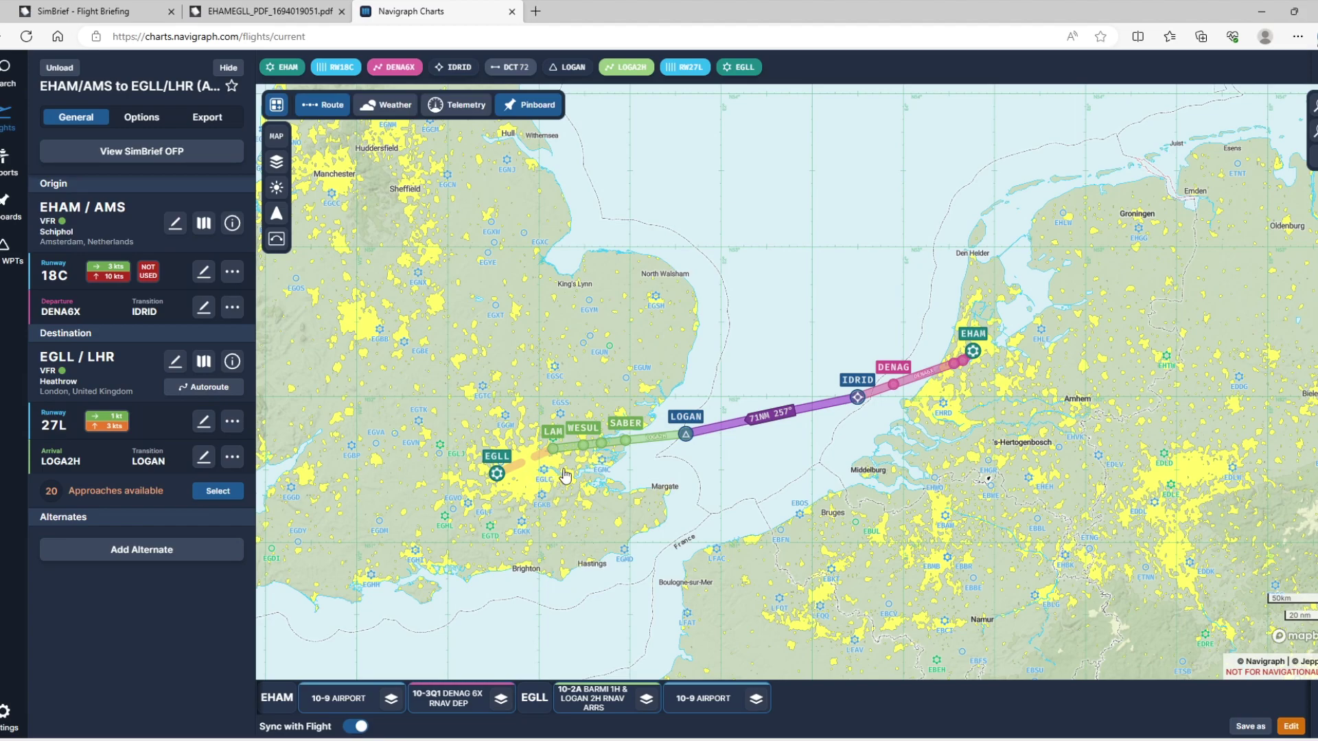
{"action": "left_click_drag", "start_coordinate": [617, 502], "coordinate": [672, 509]}
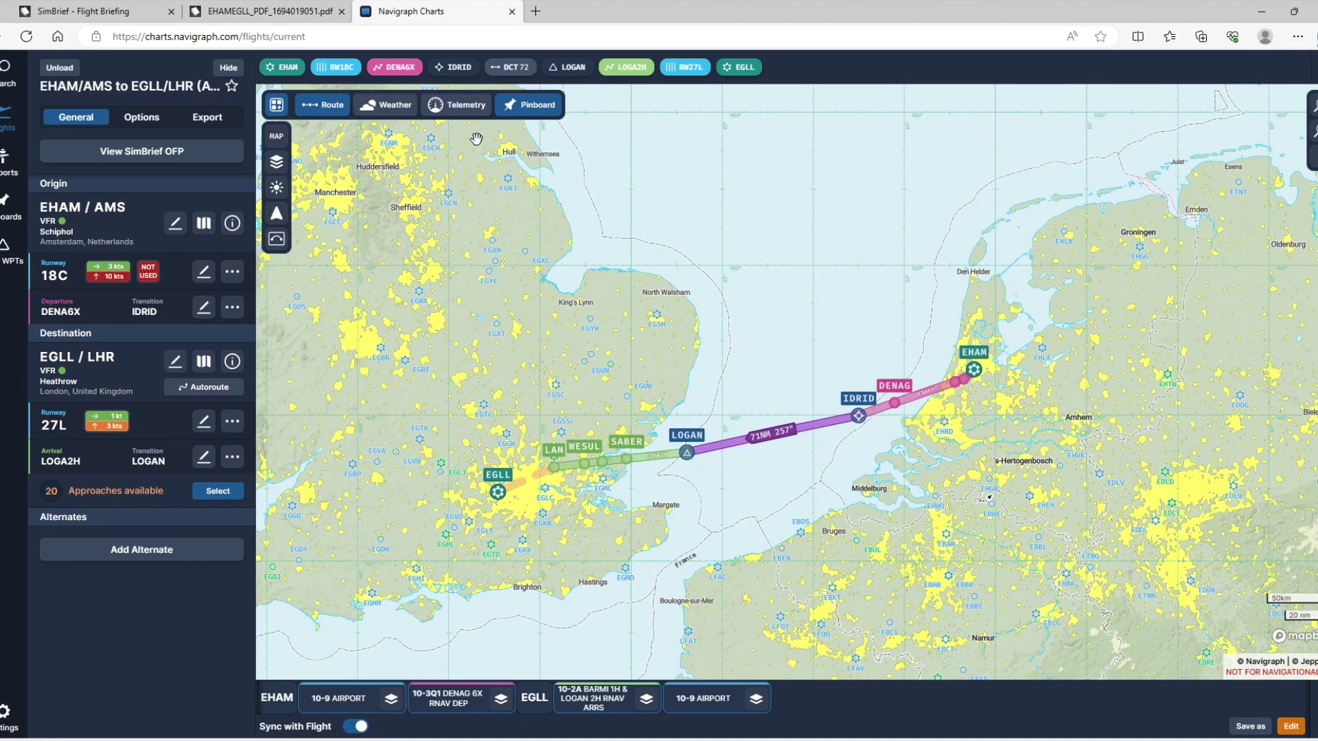
{"action": "scroll", "coordinate": [724, 491], "scroll_direction": "down", "scroll_amount": 2}
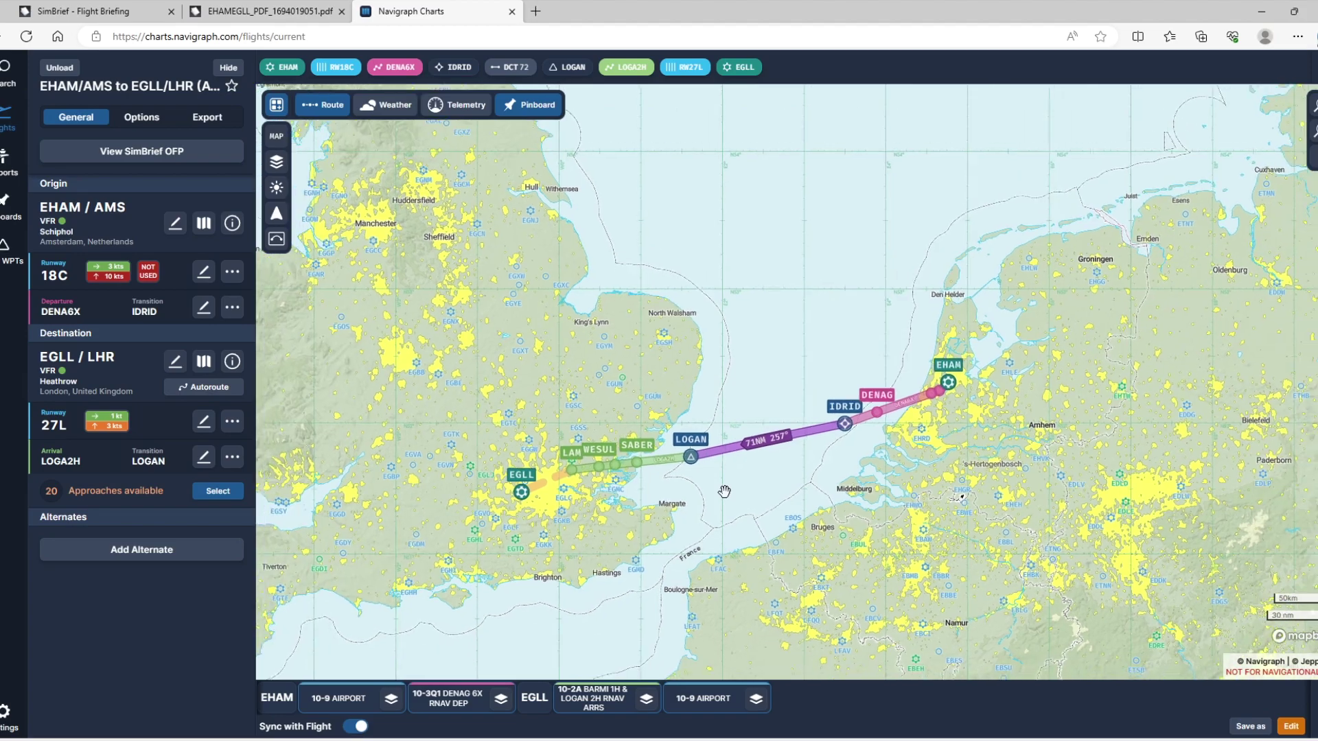
{"action": "scroll", "coordinate": [723, 492], "scroll_direction": "up", "scroll_amount": 1}
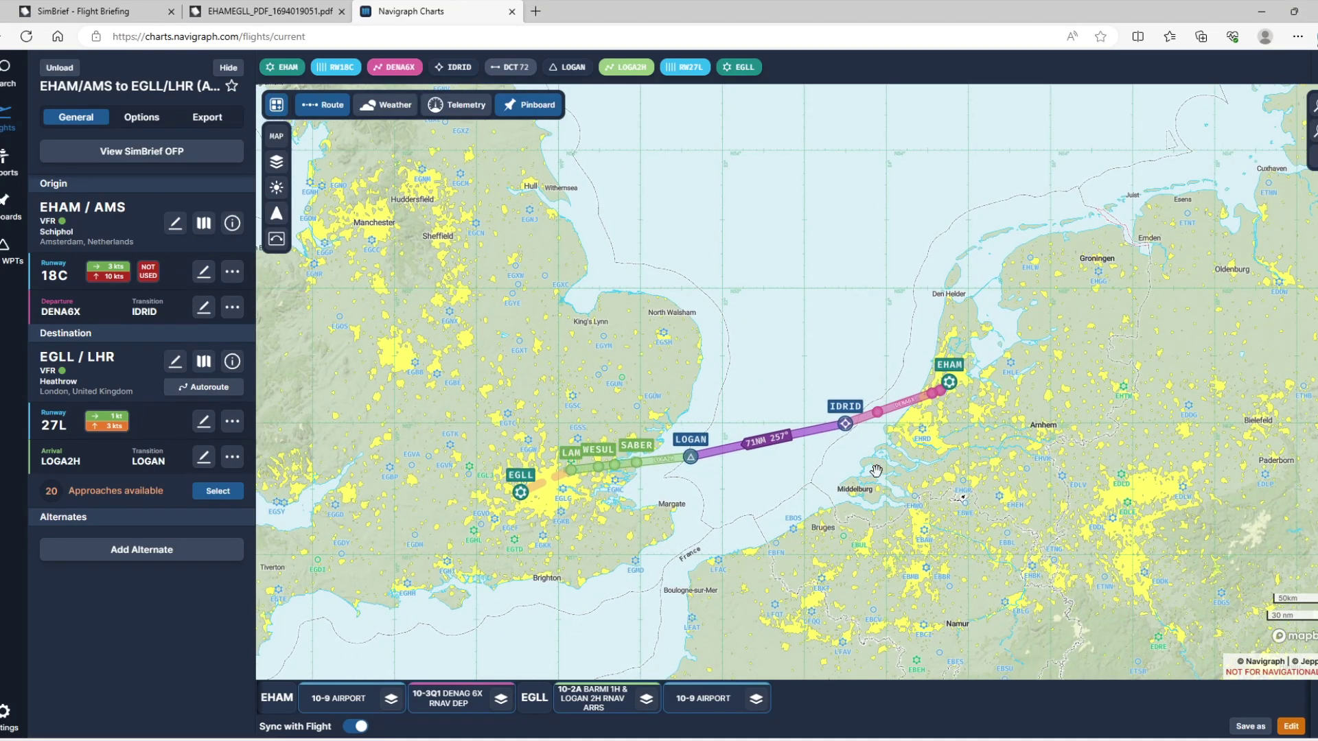
{"action": "left_click", "coordinate": [103, 11]}
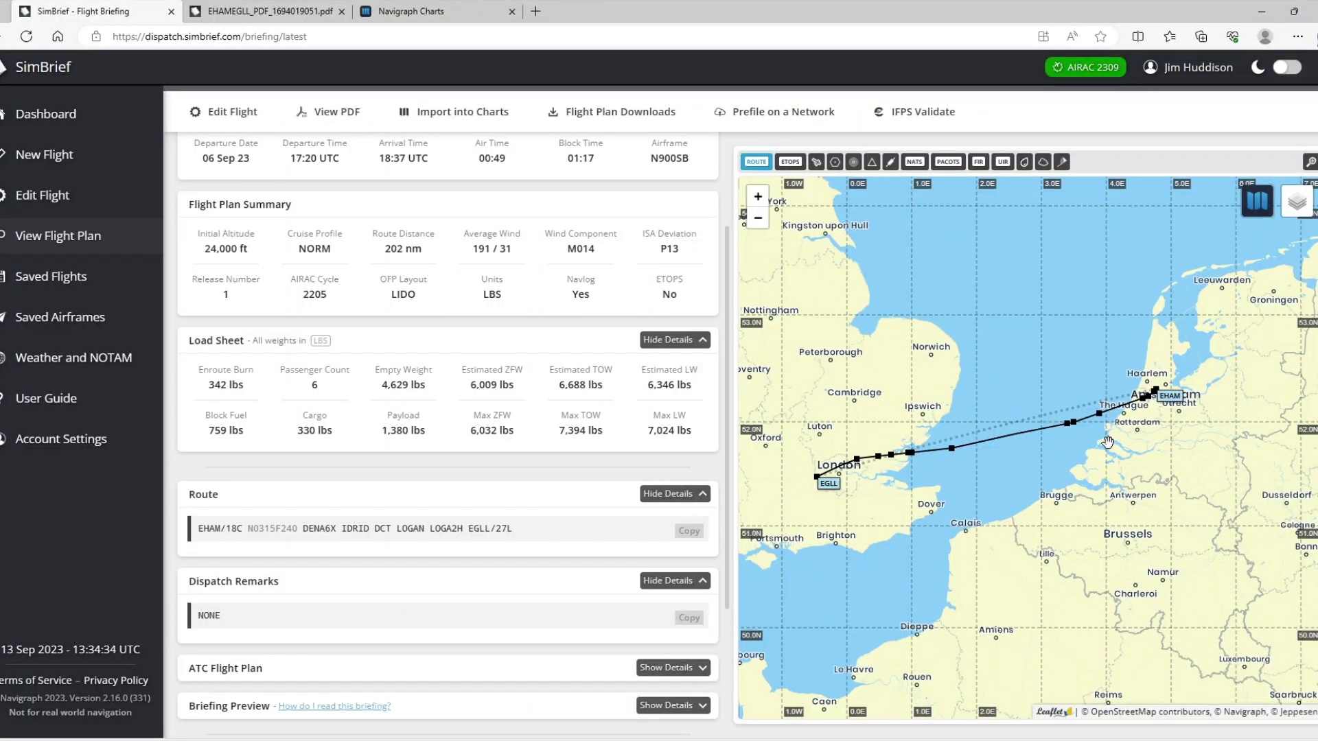
{"action": "left_click", "coordinate": [473, 11]}
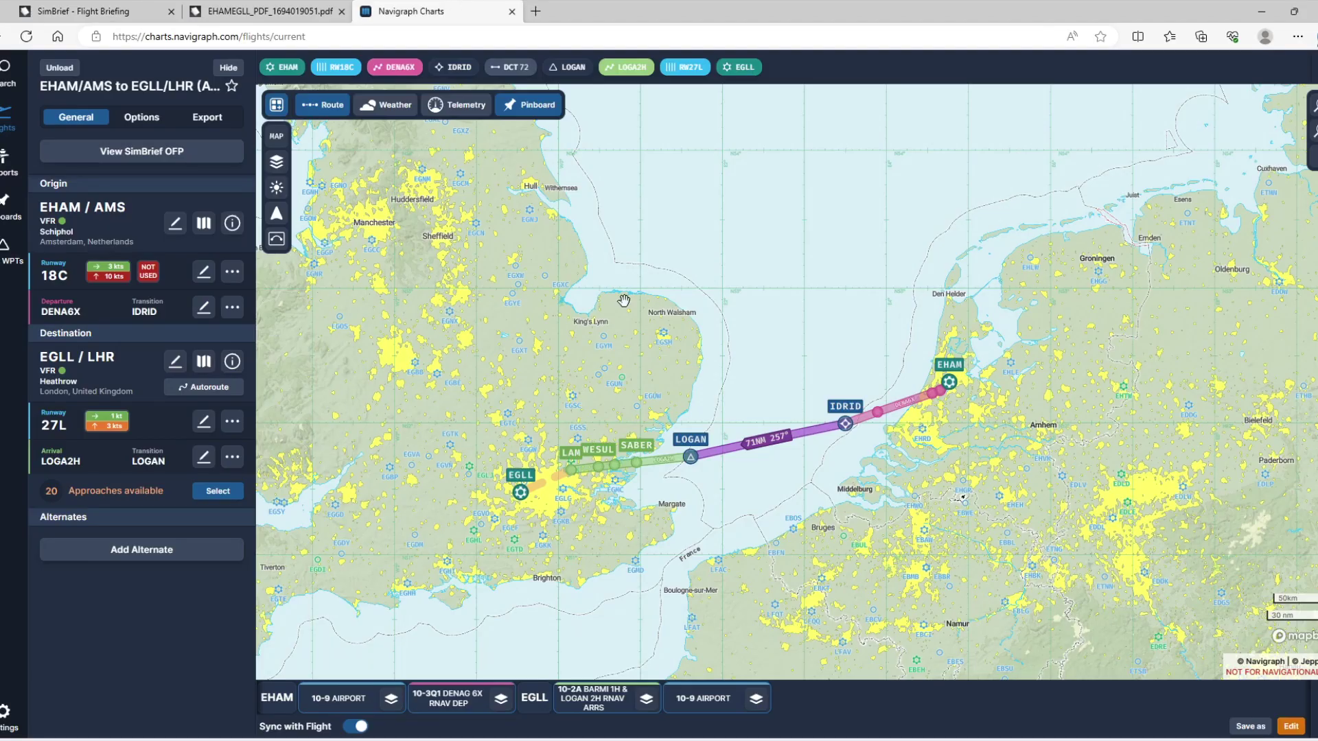
{"action": "scroll", "coordinate": [865, 493], "scroll_direction": "up", "scroll_amount": 2}
{"action": "scroll", "coordinate": [865, 493], "scroll_direction": "up", "scroll_amount": 1}
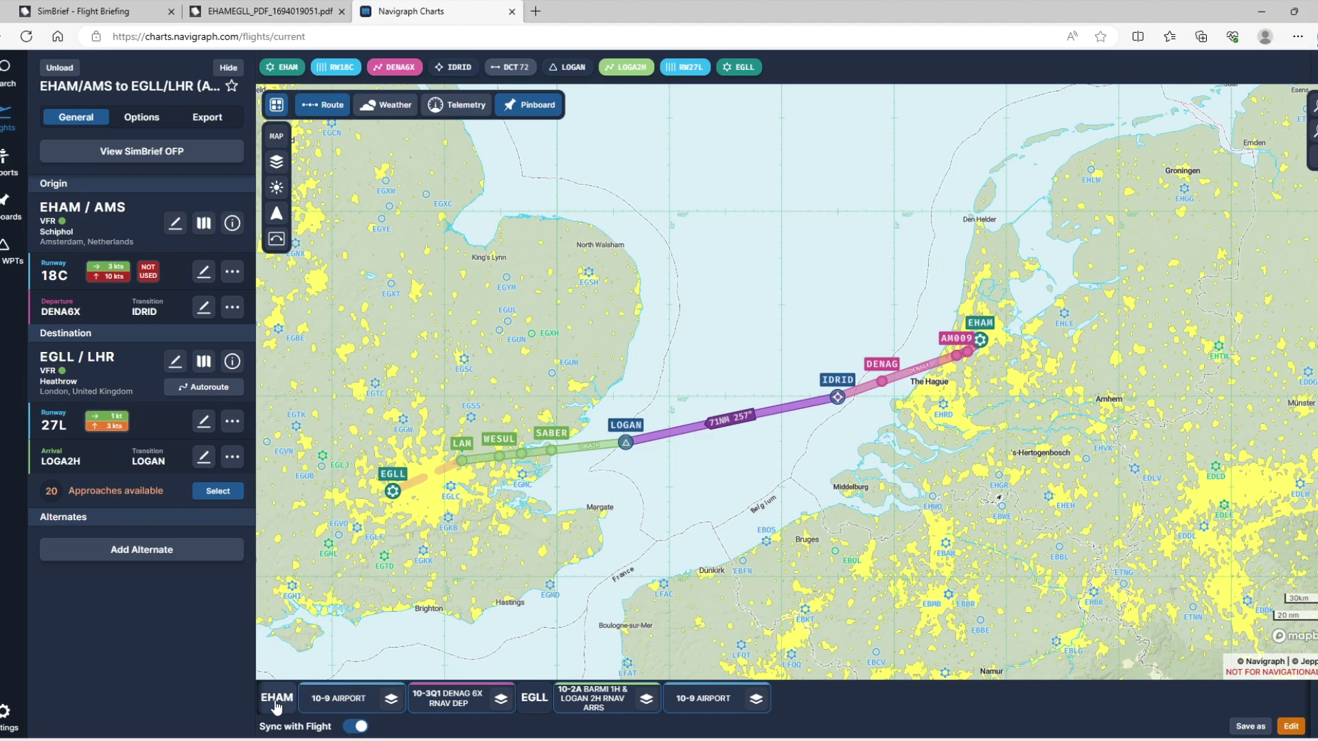
Overlay the EHAM 10-9 airport chart and zoom in on the Schiphol runways.
{"action": "left_click", "coordinate": [393, 701]}
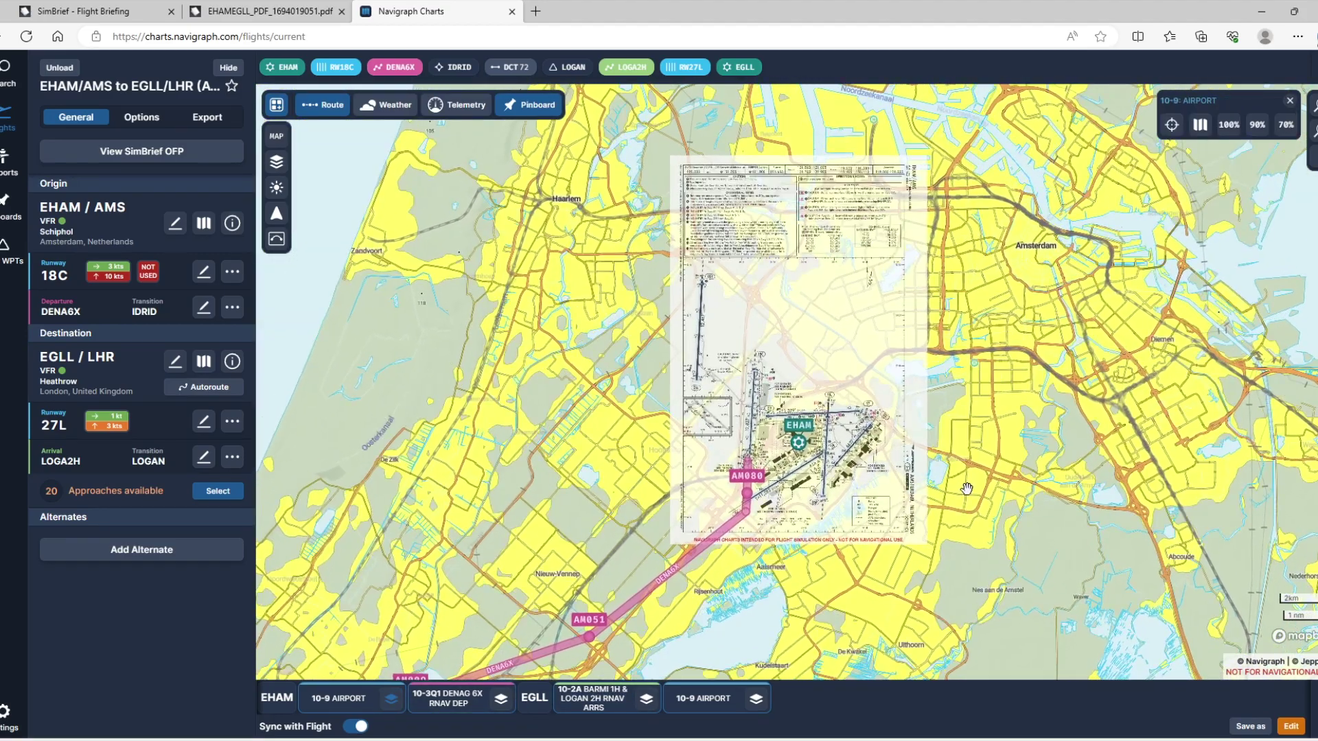
{"action": "scroll", "coordinate": [969, 537], "scroll_direction": "up", "scroll_amount": 1}
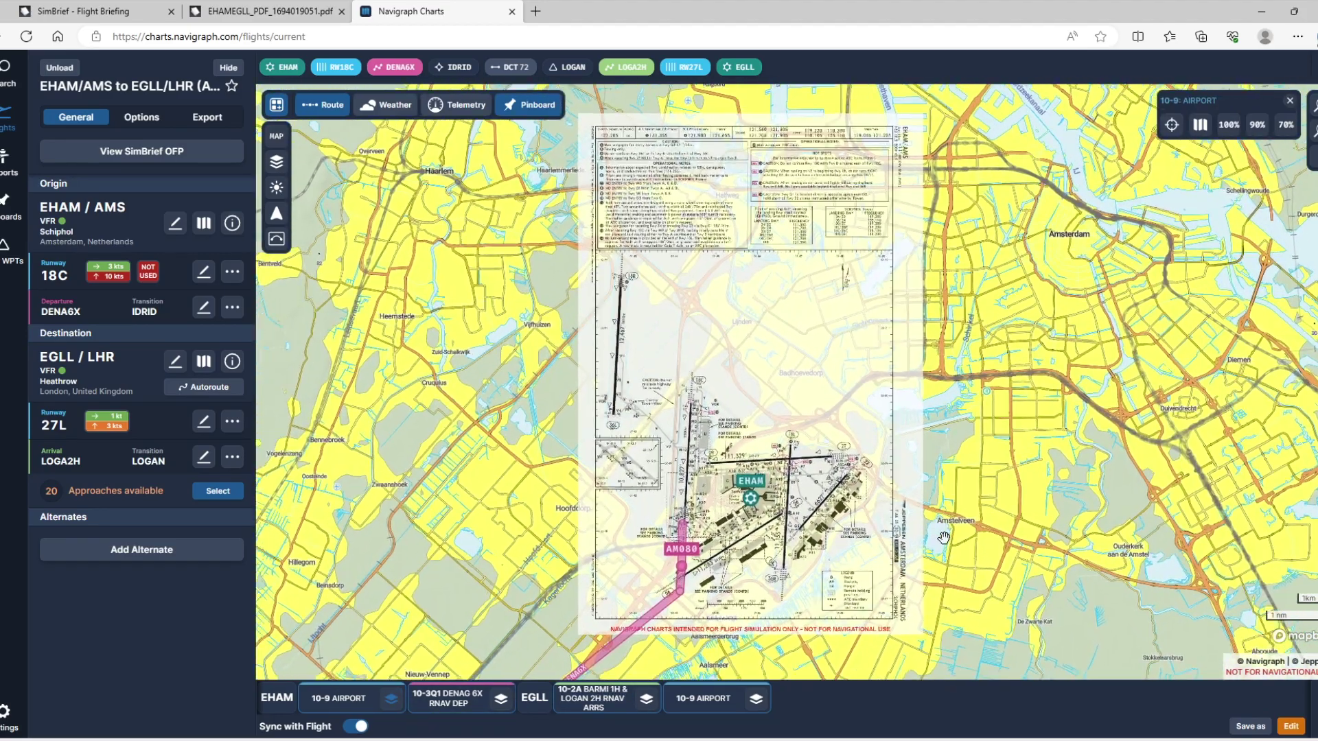
{"action": "scroll", "coordinate": [926, 532], "scroll_direction": "up", "scroll_amount": 1}
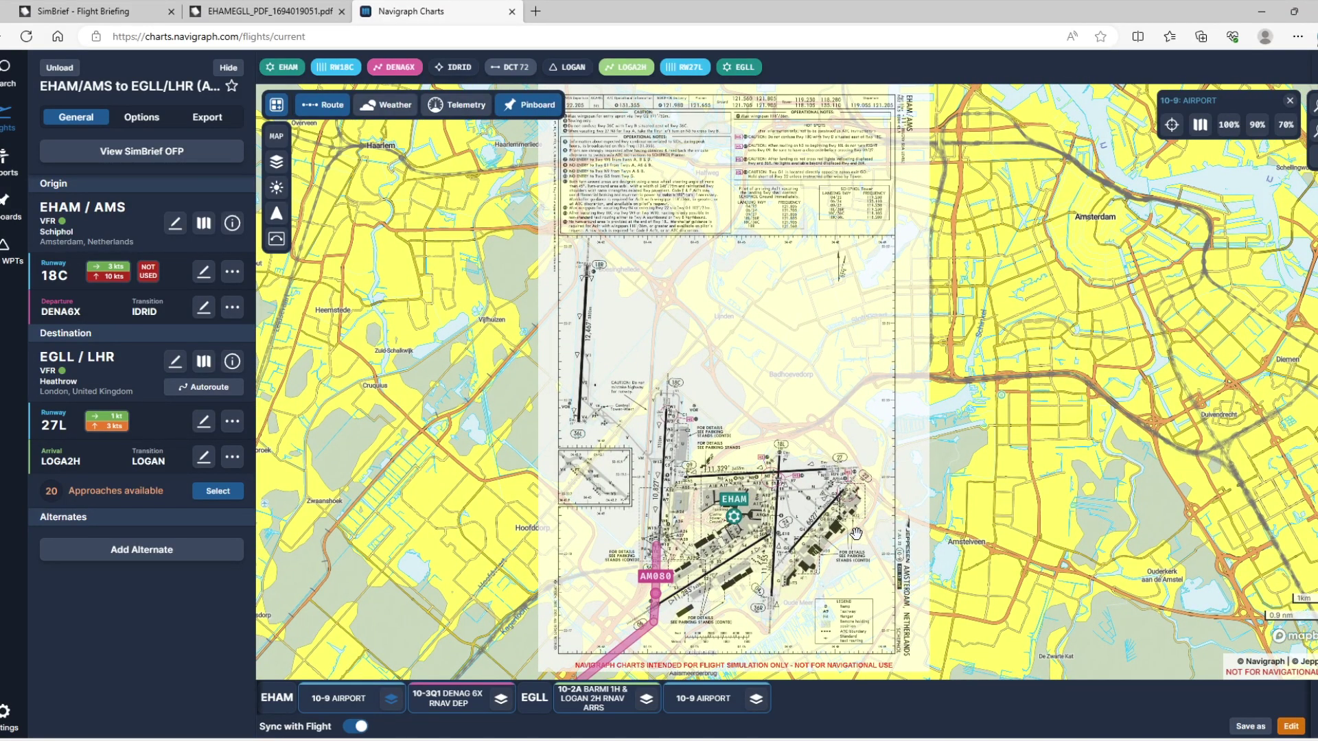
{"action": "scroll", "coordinate": [848, 535], "scroll_direction": "down", "scroll_amount": 2}
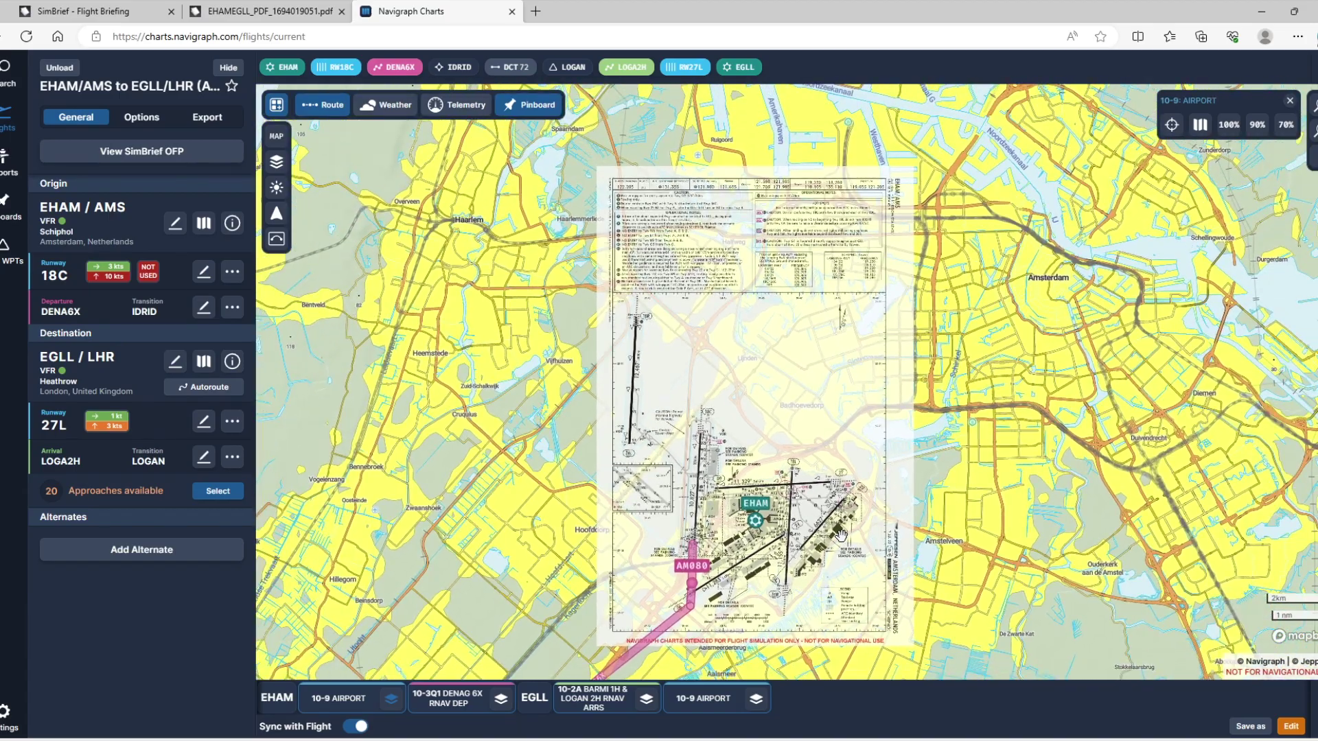
{"action": "scroll", "coordinate": [843, 536], "scroll_direction": "up", "scroll_amount": 2}
{"action": "scroll", "coordinate": [840, 535], "scroll_direction": "up", "scroll_amount": 5}
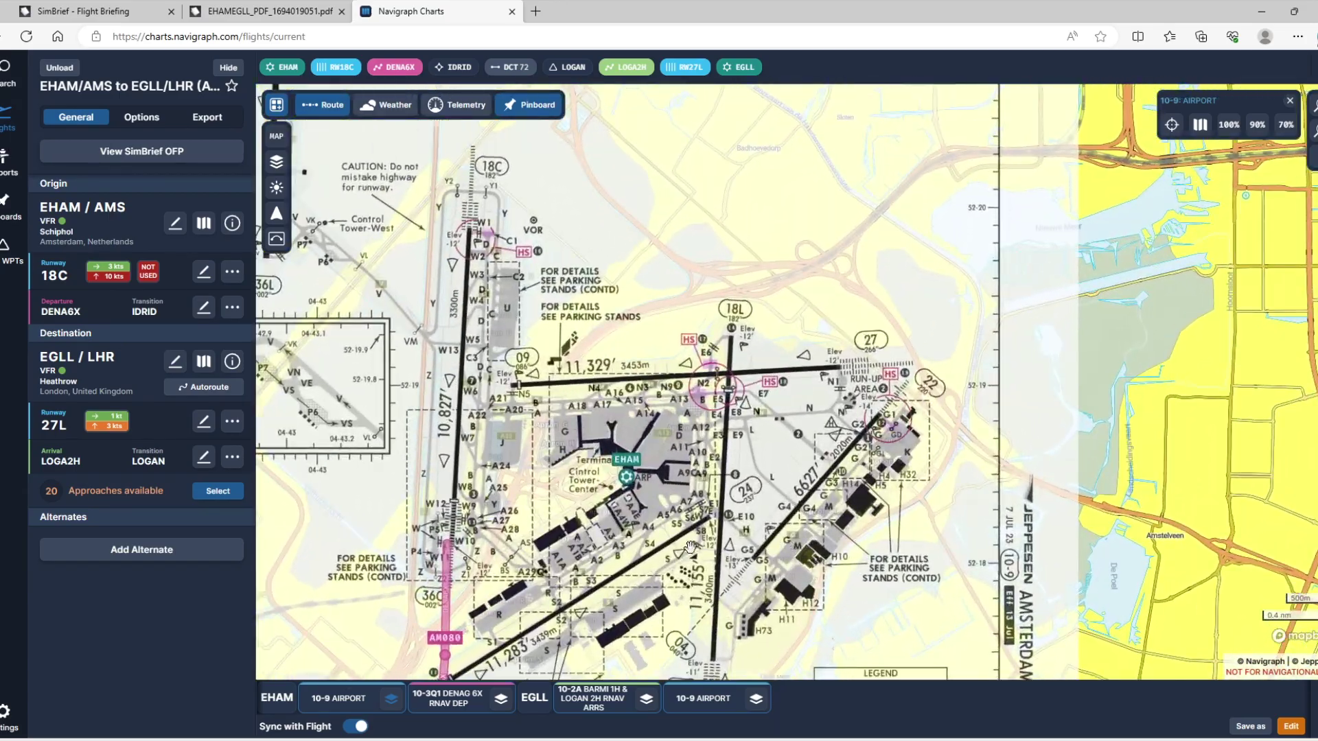
{"action": "left_click_drag", "start_coordinate": [689, 545], "coordinate": [826, 453]}
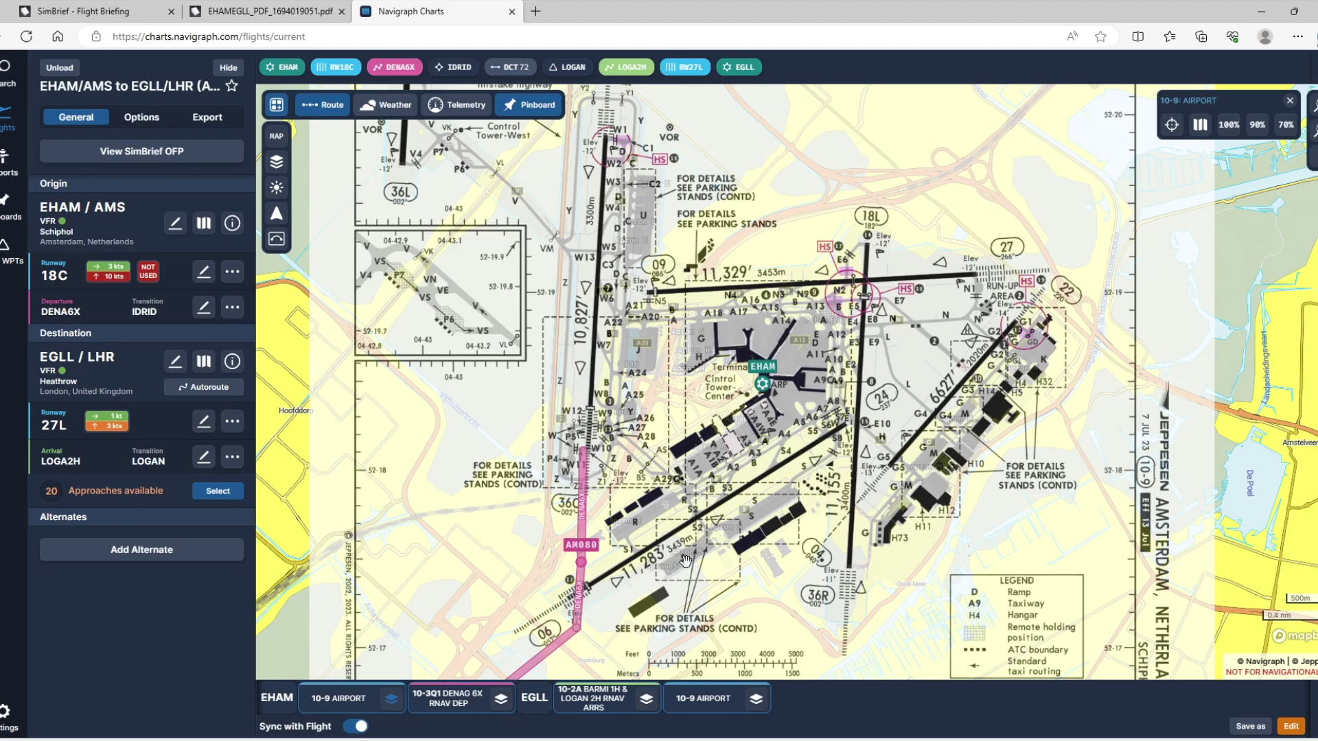
{"action": "scroll", "coordinate": [685, 559], "scroll_direction": "down", "scroll_amount": 2}
{"action": "scroll", "coordinate": [686, 561], "scroll_direction": "down", "scroll_amount": 3}
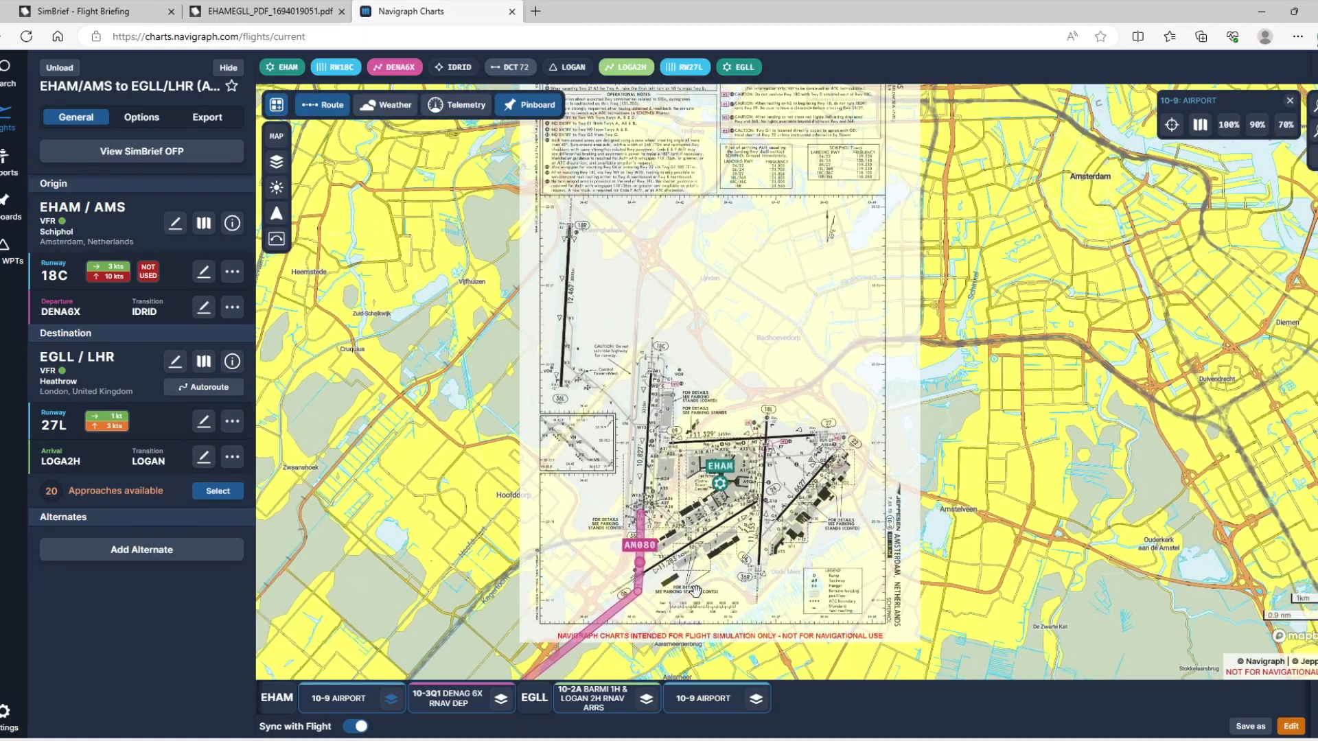
{"action": "scroll", "coordinate": [733, 539], "scroll_direction": "down", "scroll_amount": 2}
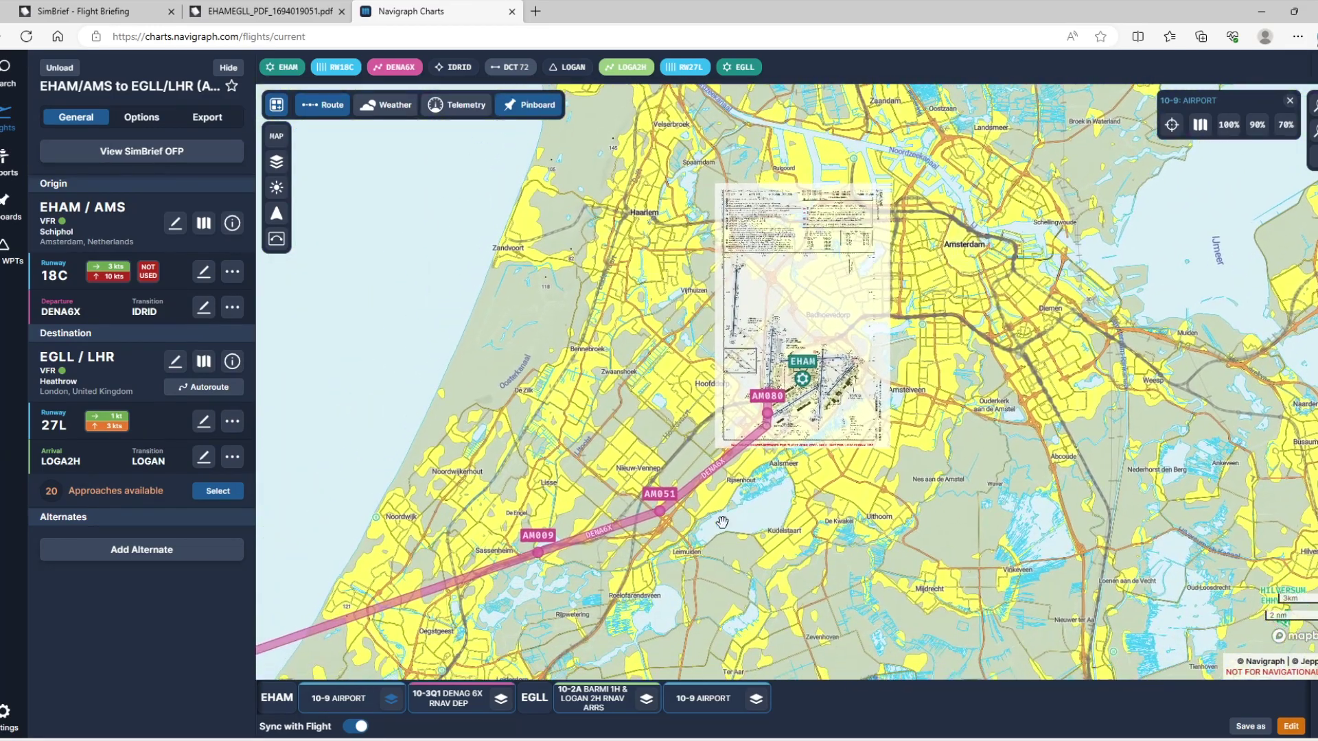
Overlay the DENAG 6X departure chart and cross-check it against the OFP PDF and briefing.
{"action": "left_click", "coordinate": [501, 700]}
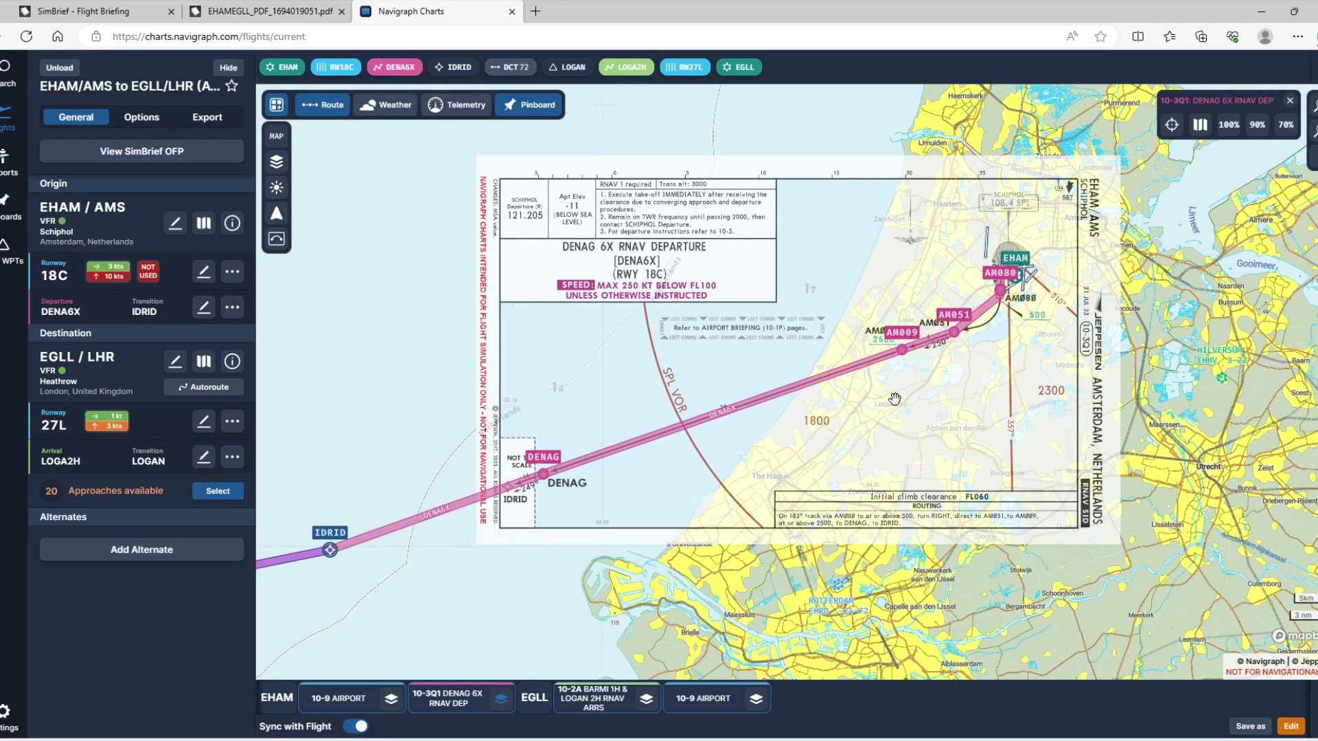
{"action": "scroll", "coordinate": [894, 398], "scroll_direction": "up", "scroll_amount": 1}
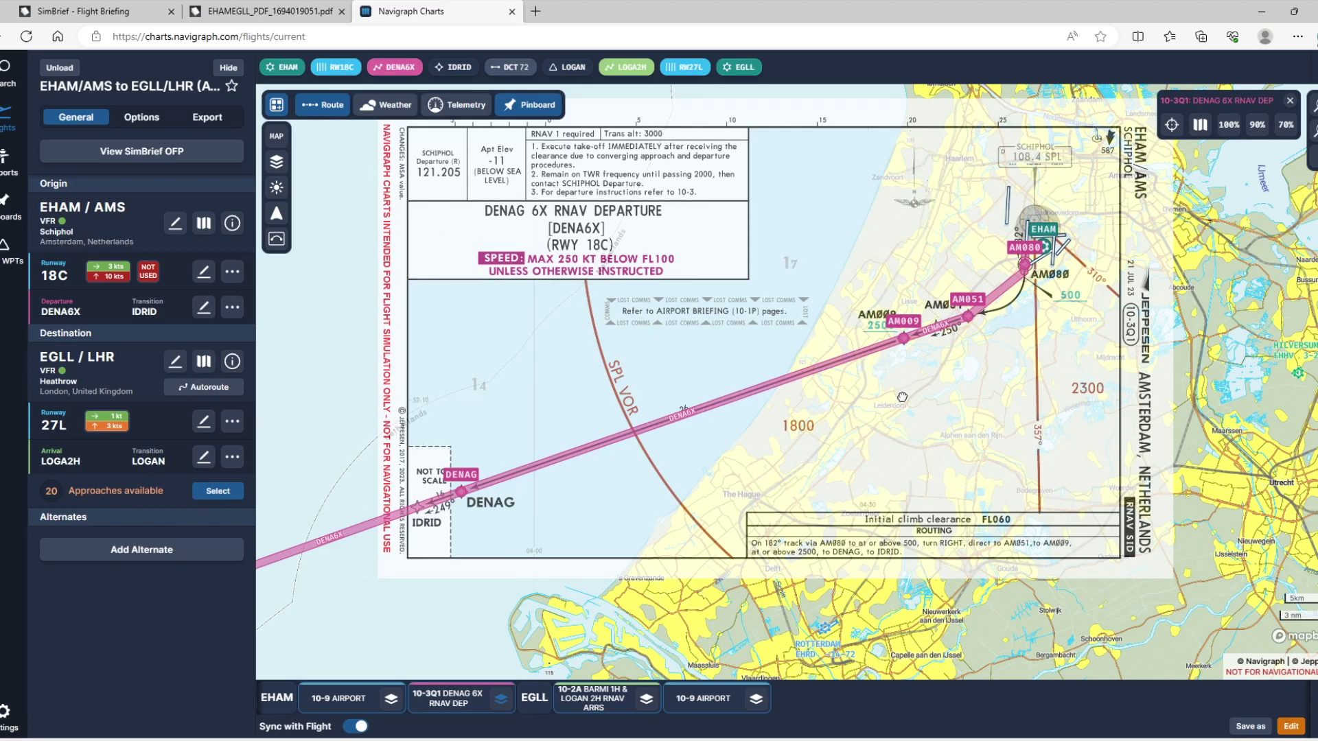
{"action": "left_click", "coordinate": [269, 11]}
{"action": "scroll", "coordinate": [614, 310], "scroll_direction": "down", "scroll_amount": 20}
{"action": "scroll", "coordinate": [614, 310], "scroll_direction": "down", "scroll_amount": 10}
{"action": "left_click", "coordinate": [130, 11]}
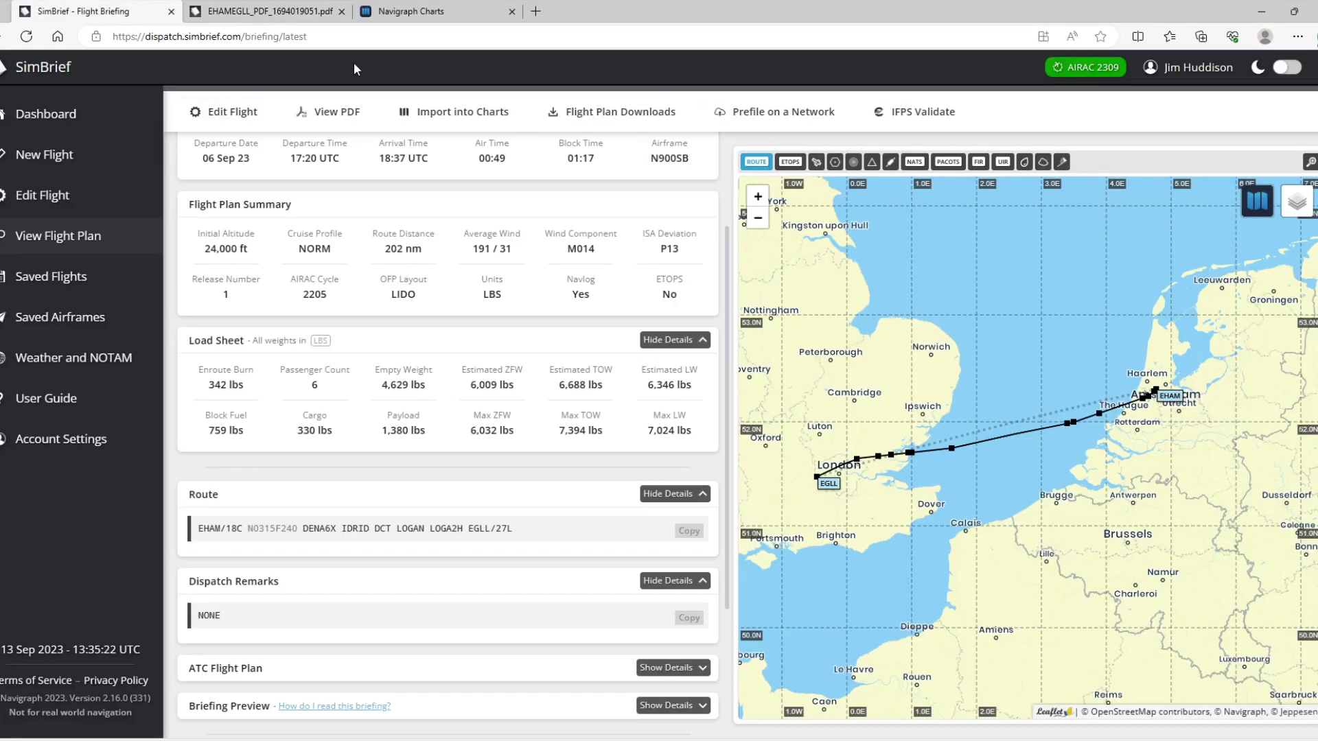
{"action": "left_click", "coordinate": [421, 19]}
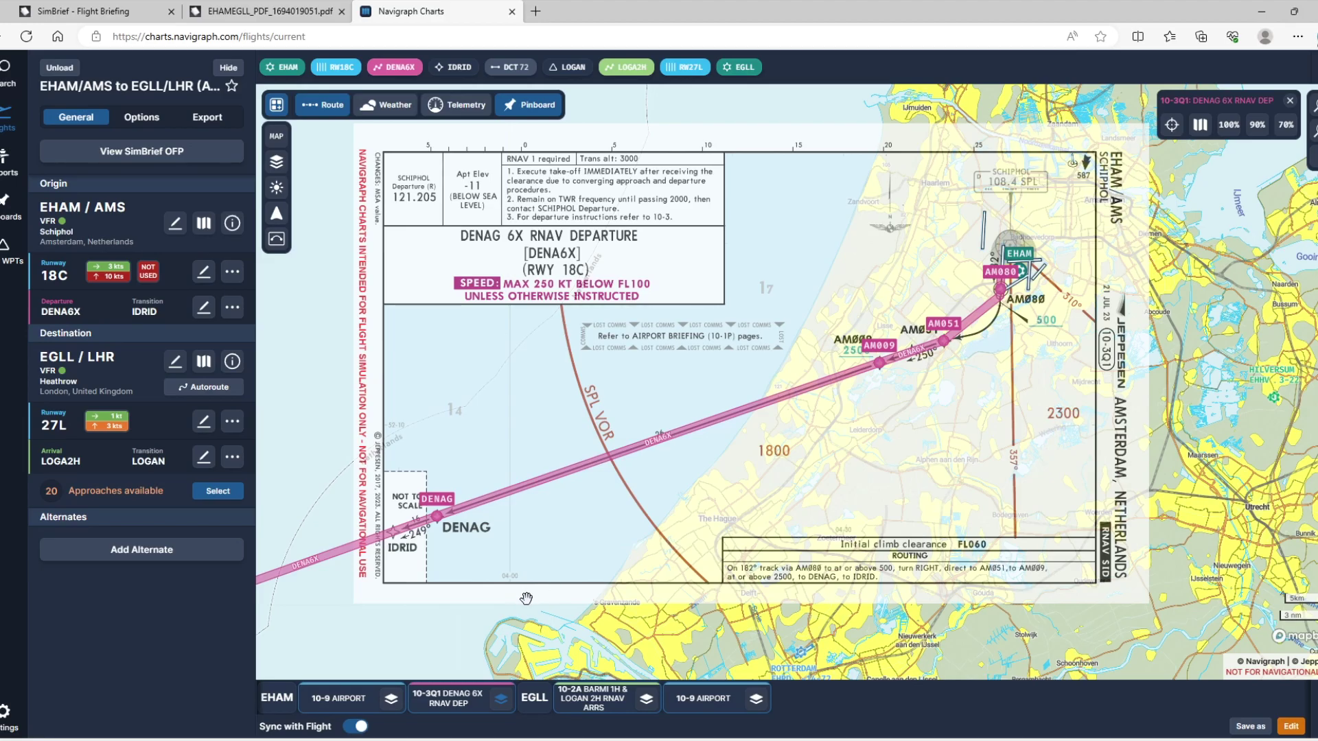
Follow the departure route on the map, then swap the DENAG 6X overlay for EGLL 10-9.
{"action": "scroll", "coordinate": [657, 581], "scroll_direction": "down", "scroll_amount": 10}
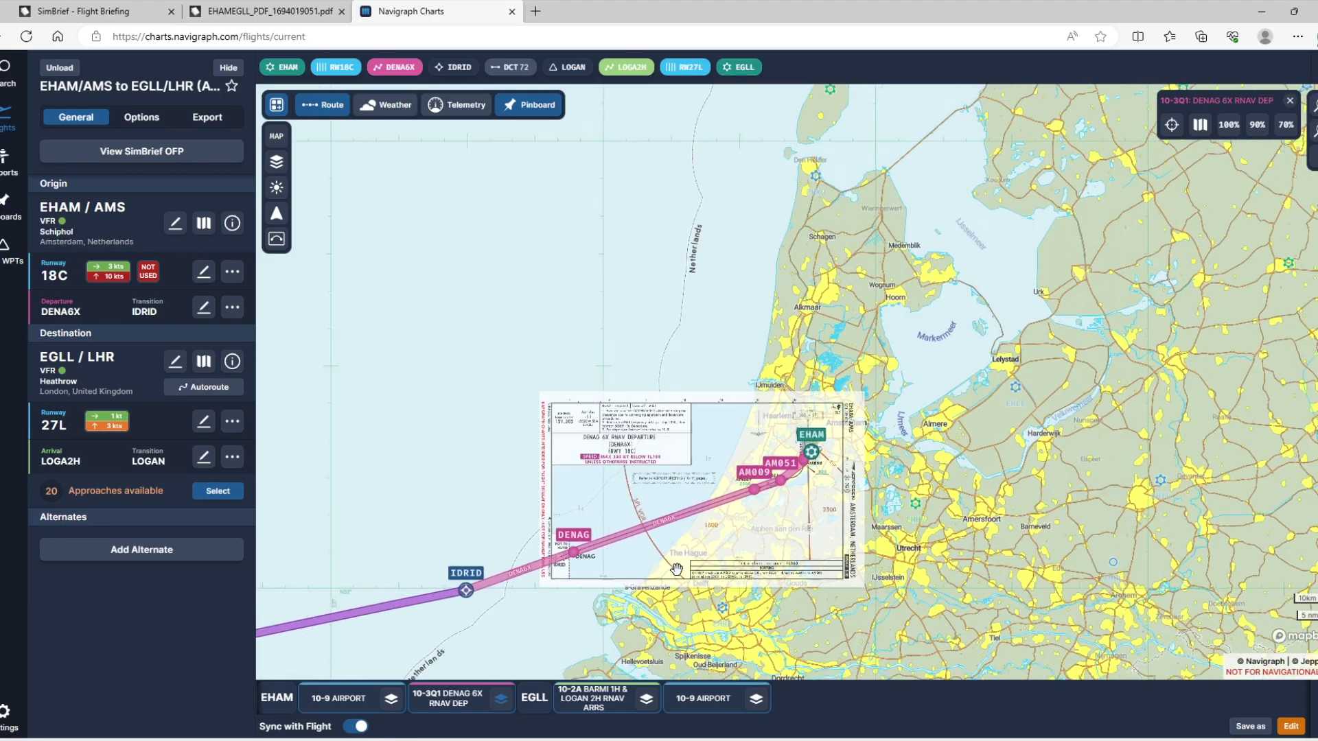
{"action": "scroll", "coordinate": [680, 567], "scroll_direction": "up", "scroll_amount": 6}
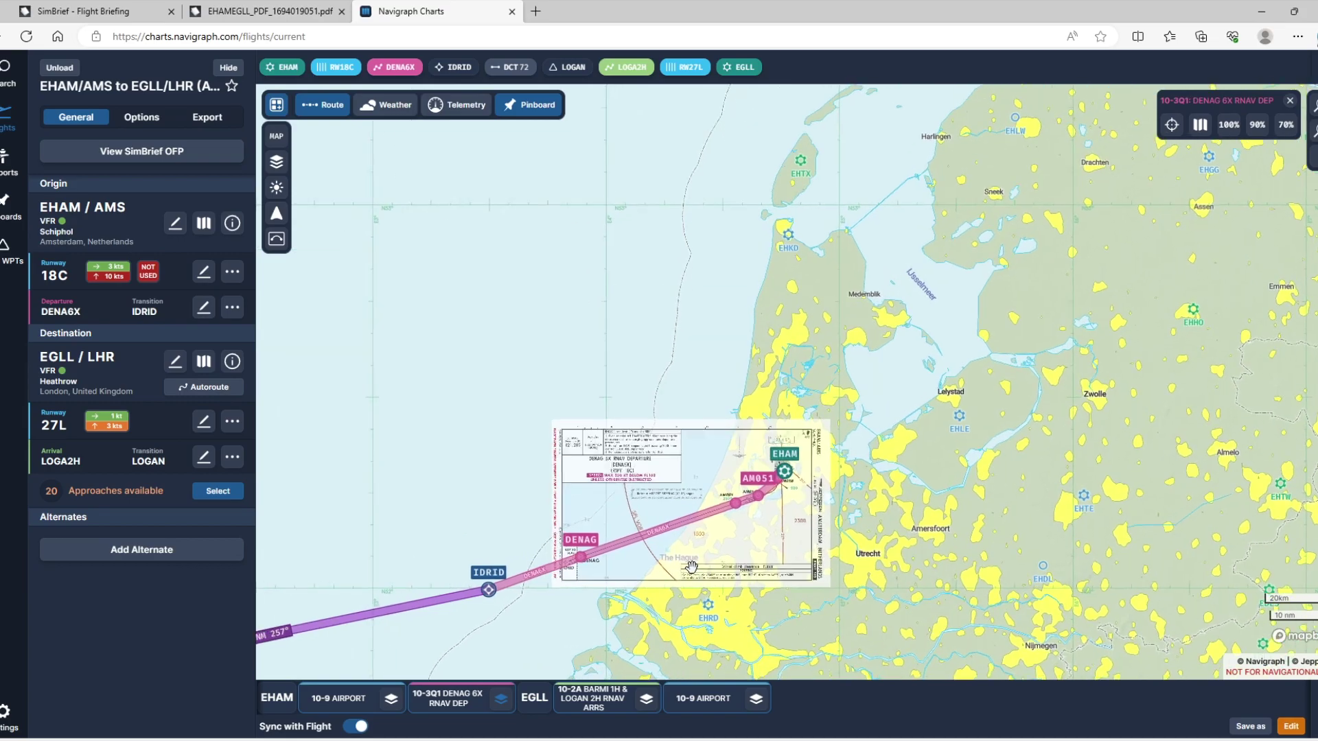
{"action": "left_click_drag", "start_coordinate": [679, 543], "coordinate": [706, 540]}
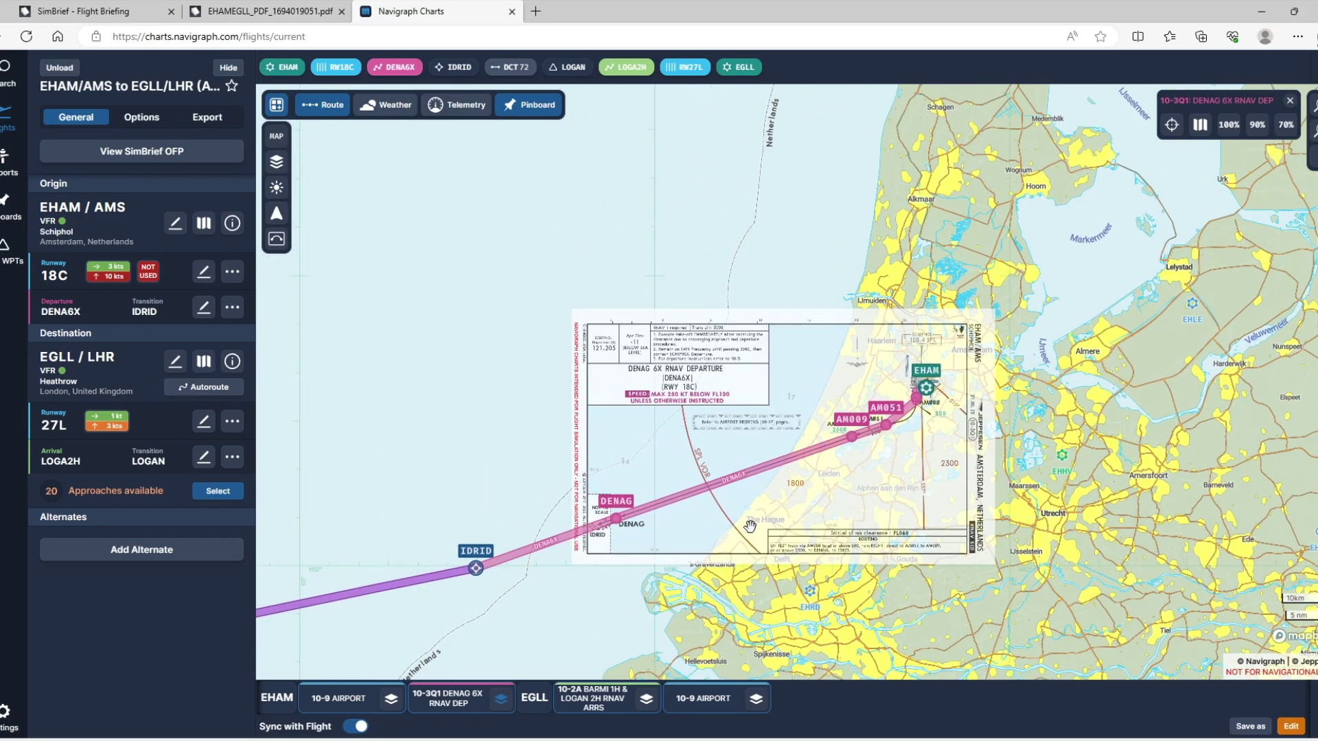
{"action": "scroll", "coordinate": [751, 522], "scroll_direction": "down", "scroll_amount": 2}
{"action": "left_click", "coordinate": [500, 699]}
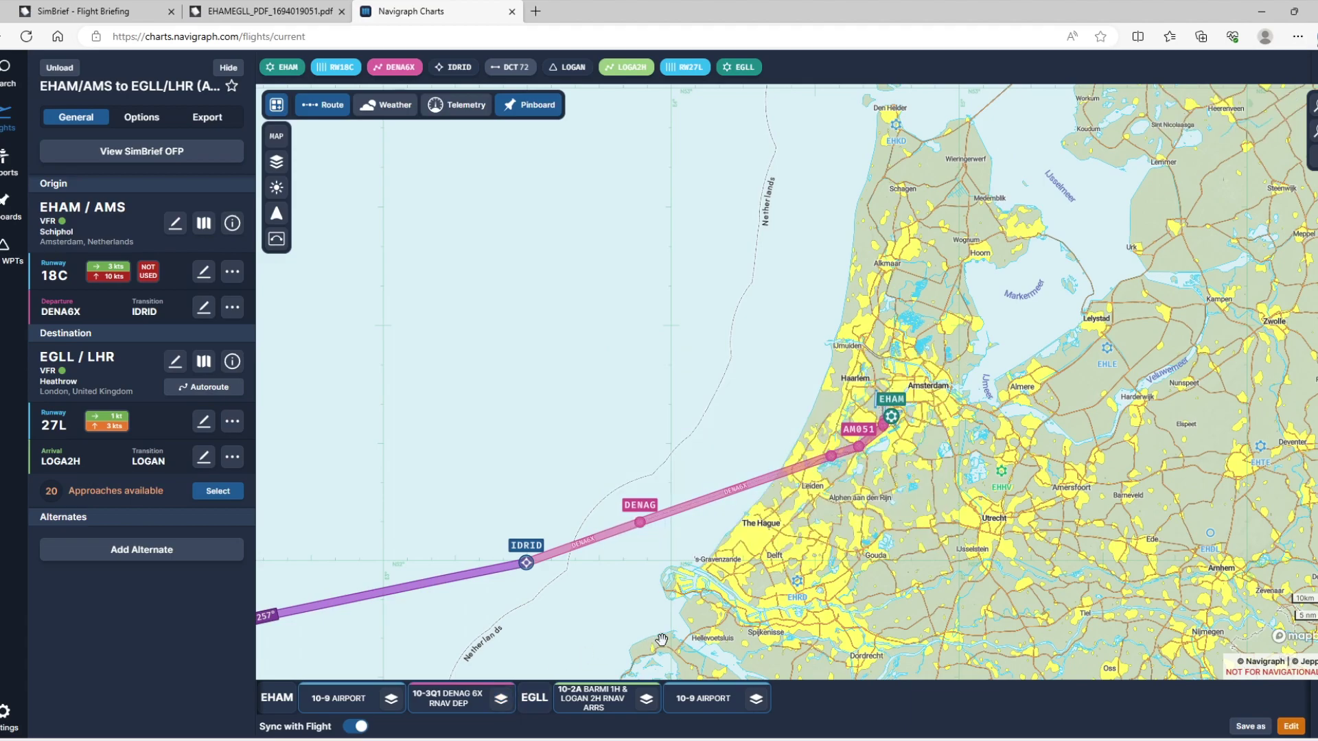
{"action": "left_click", "coordinate": [756, 700]}
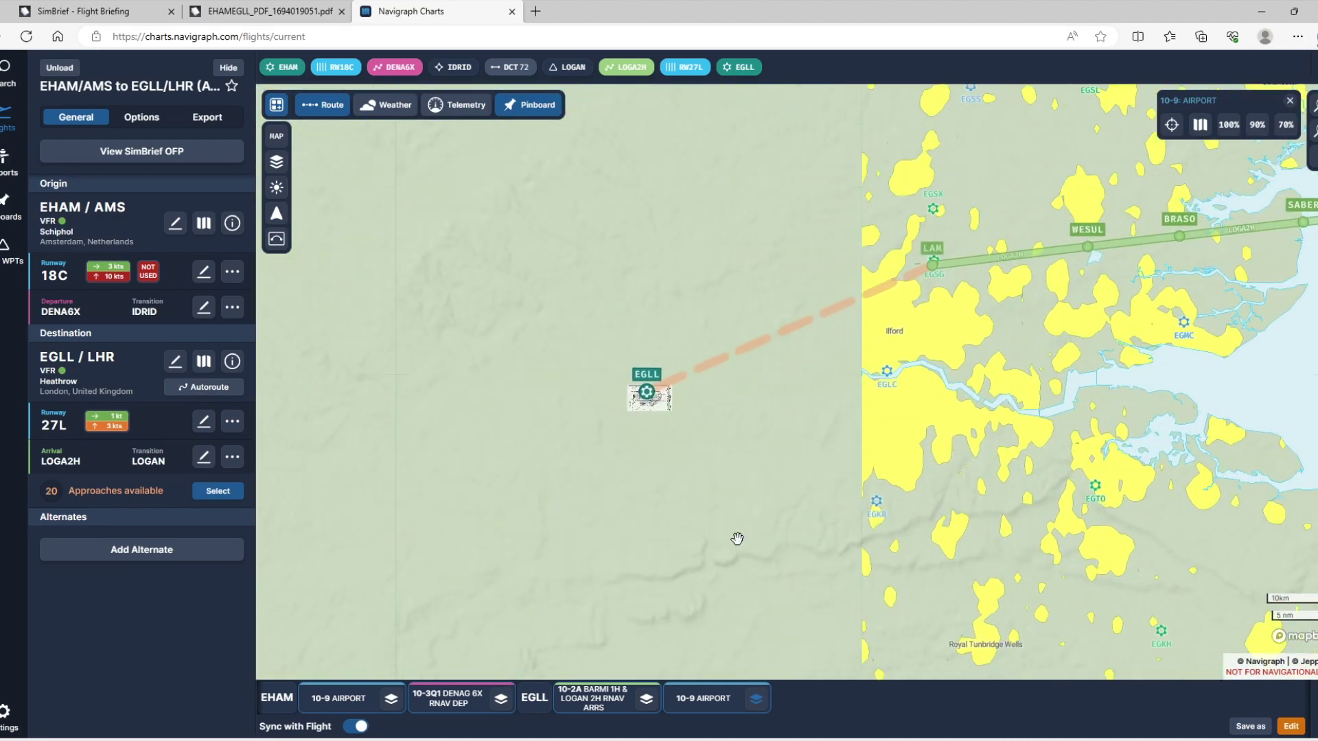